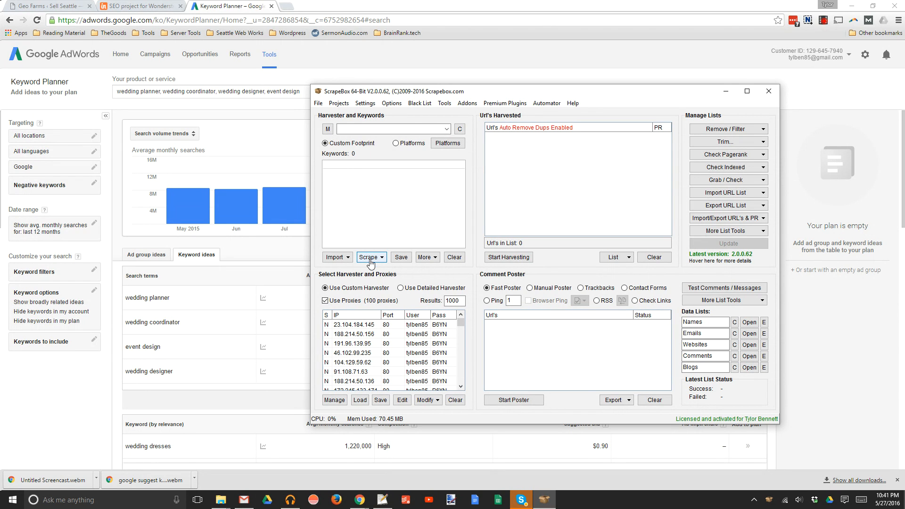
# Open ScrapeBox's Keyword Scraper and reposition its window.
pyautogui.click(373, 261)
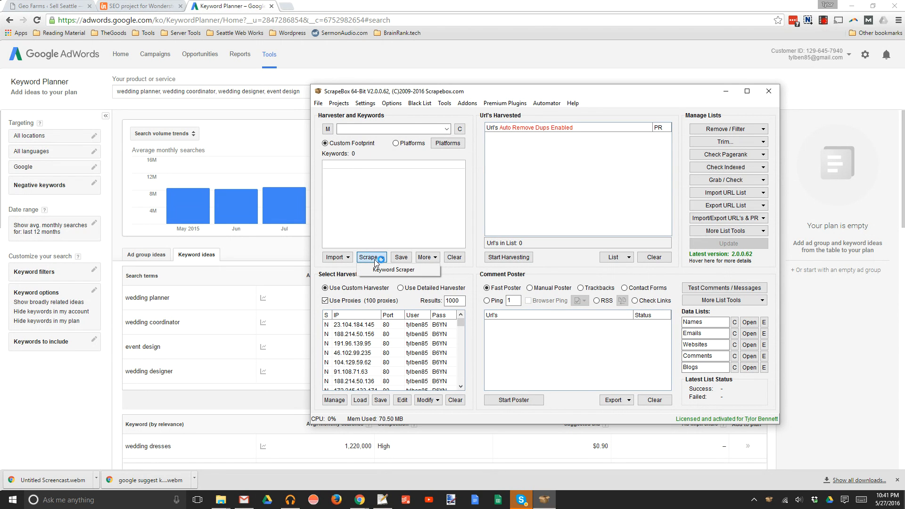
pyautogui.click(385, 270)
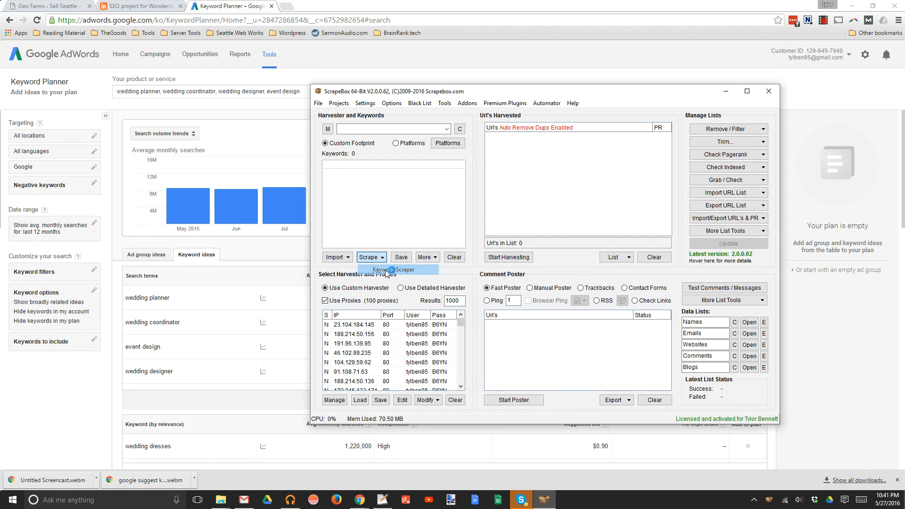
pyautogui.moveTo(508, 105); pyautogui.dragTo(478, 109)
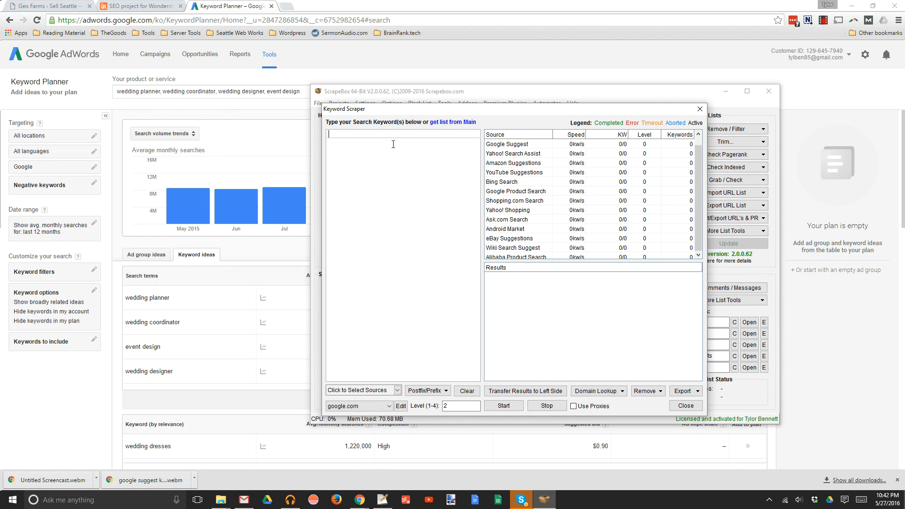
# Copy "wedding planner" from the Notepad++ notes into the Keyword Scraper's search keyword list.
pyautogui.hotkey('alt', 'Tab')
pyautogui.press('Tab')
pyautogui.press('Tab')
pyautogui.press('Tab')
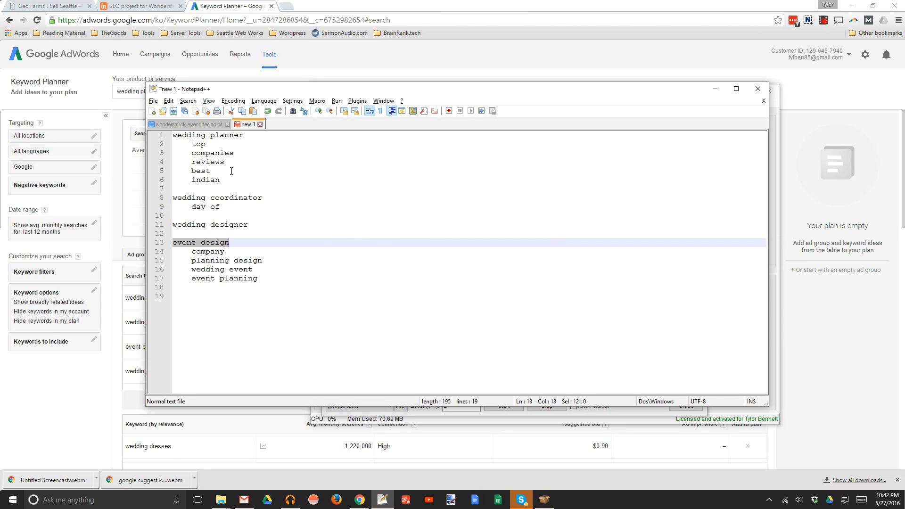
pyautogui.tripleClick(219, 136)
pyautogui.hotkey('ctrl', 'c')
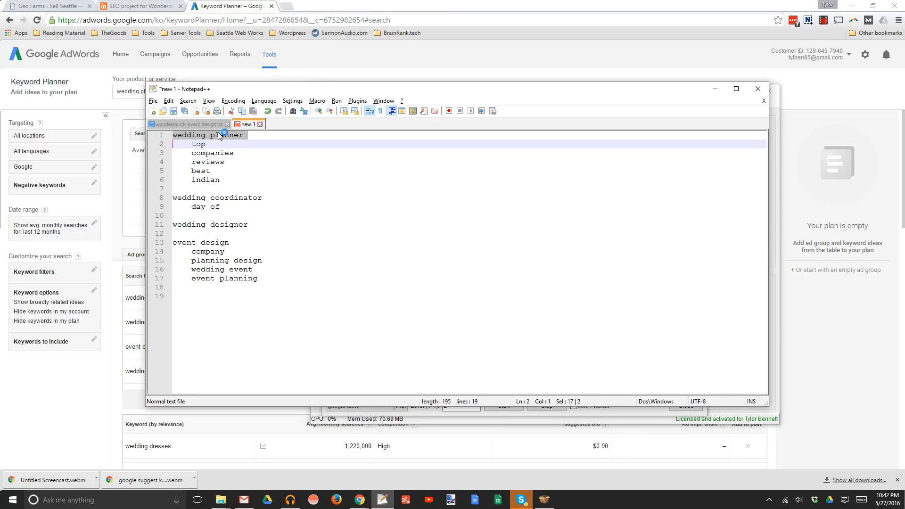
pyautogui.hotkey('alt', 'Tab')
pyautogui.hotkey('ctrl', 'v')
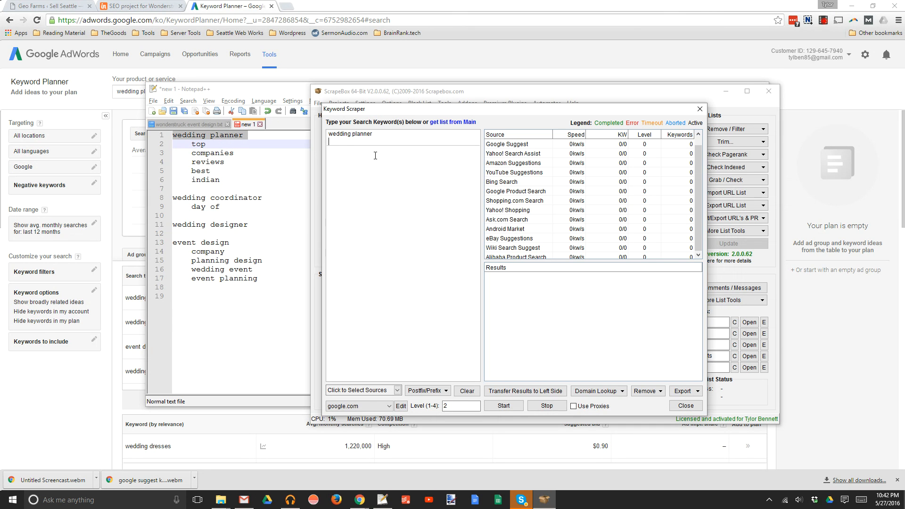
# Copy "wedding coordinator" from the Notepad++ notes into the scraper's keyword list as the second entry.
pyautogui.hotkey('alt', 'Tab')
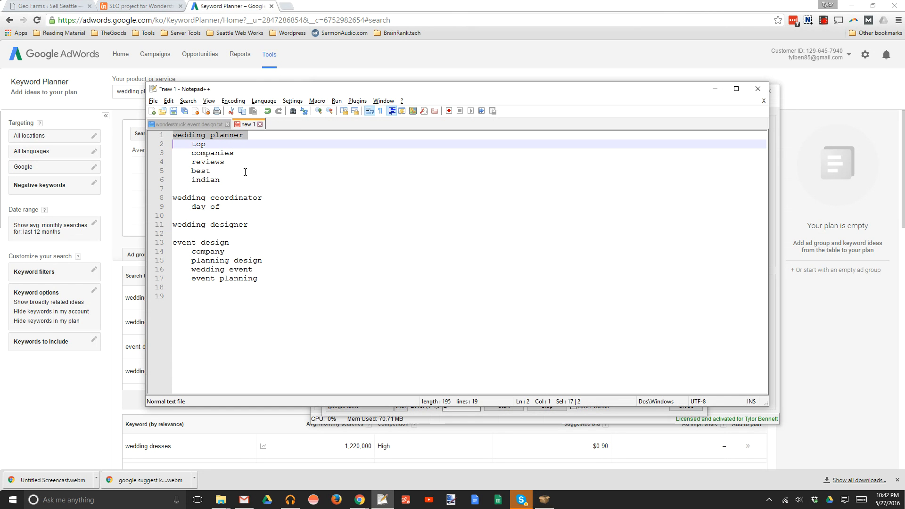
pyautogui.tripleClick(201, 195)
pyautogui.hotkey('ctrl', 'c')
pyautogui.hotkey('alt', 'Tab')
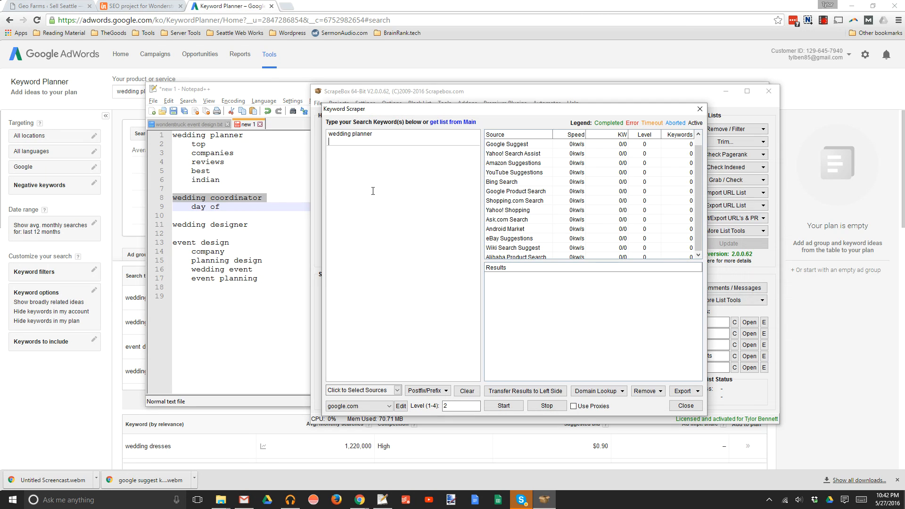
pyautogui.hotkey('ctrl', 'v')
# Copy "wedding designer" from the Notepad++ notes into the scraper's keyword list as the third entry.
pyautogui.hotkey('alt', 'Tab')
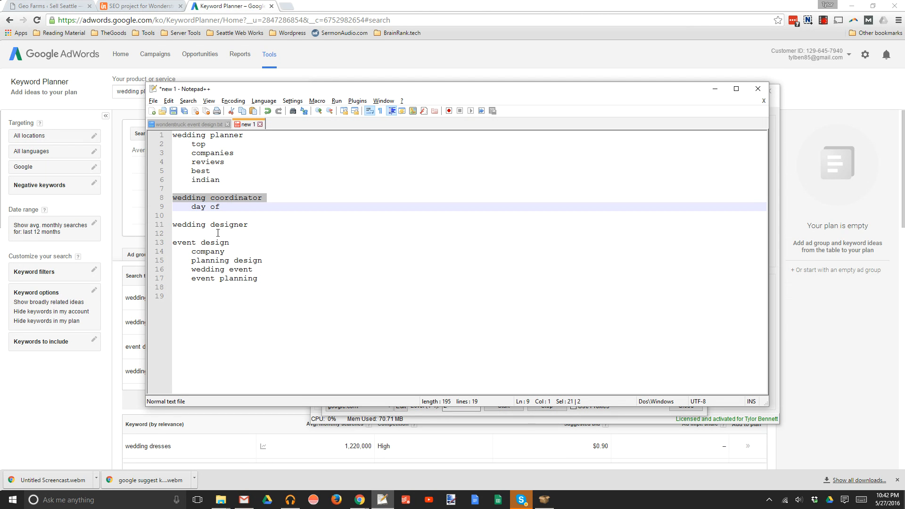
pyautogui.click(217, 232)
pyautogui.tripleClick(215, 225)
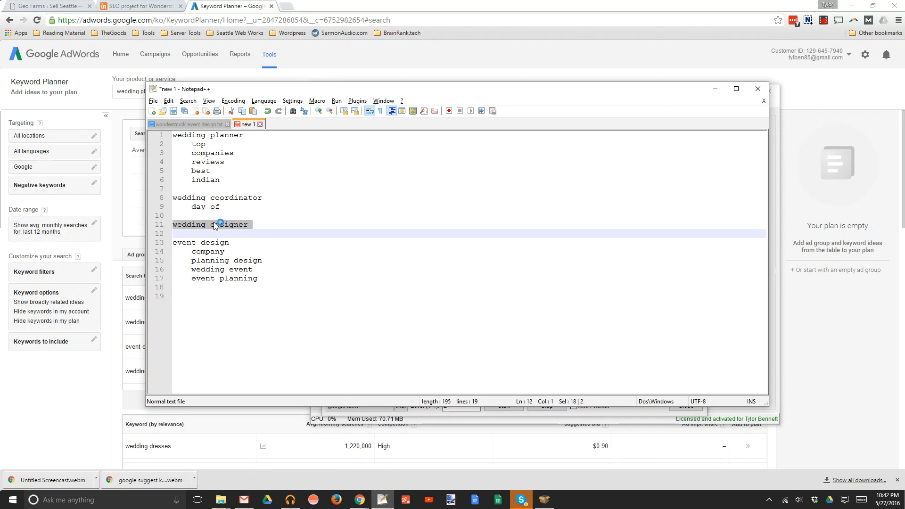
pyautogui.hotkey('ctrl', 'c')
pyautogui.hotkey('alt', 'Tab')
pyautogui.hotkey('ctrl', 'v')
# Copy "event design" from the Notepad++ notes into the scraper's keyword list and remove the trailing blank line.
pyautogui.hotkey('alt', 'Tab')
pyautogui.tripleClick(210, 244)
pyautogui.hotkey('ctrl', 'c')
pyautogui.hotkey('alt', 'Tab')
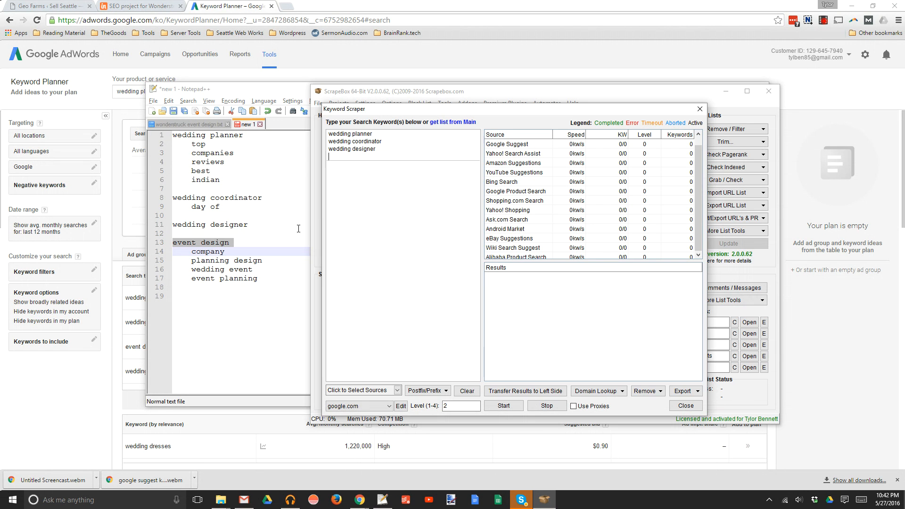
pyautogui.hotkey('ctrl', 'v')
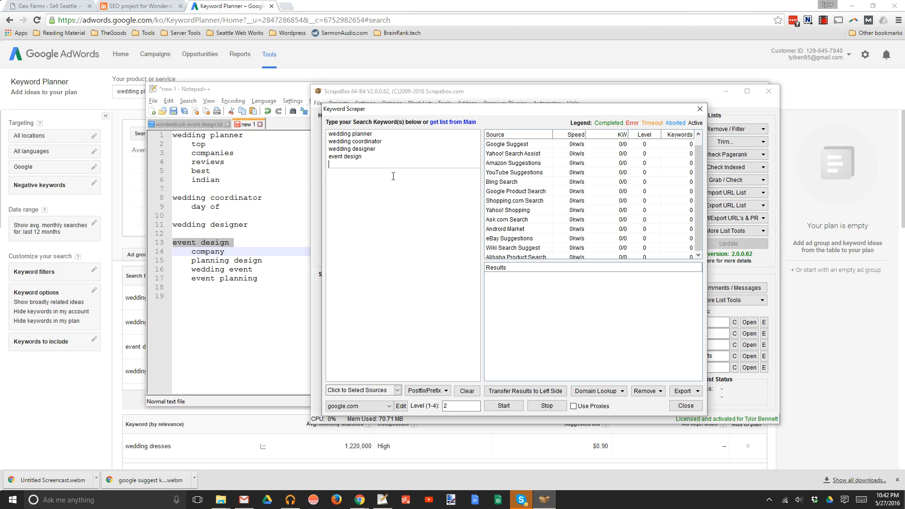
pyautogui.press('BackSpace')
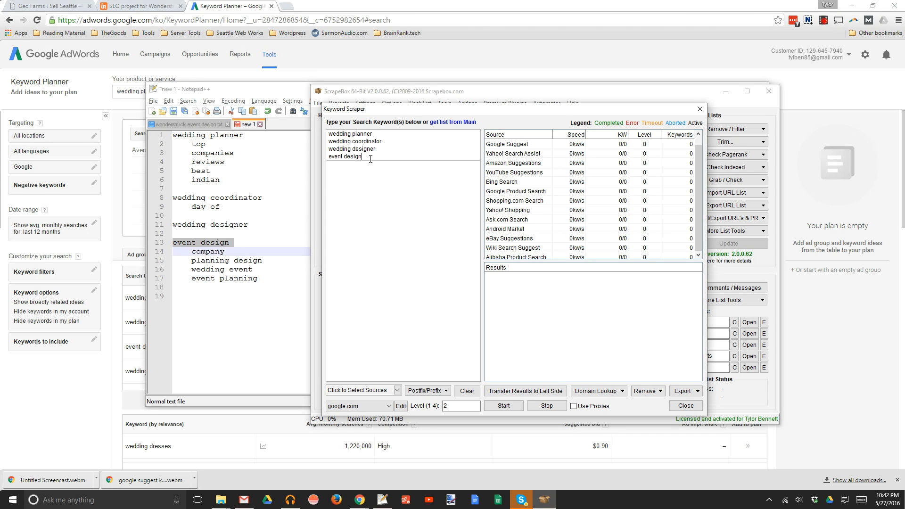
# Prefix all existing search keywords with the user input "seattle".
pyautogui.click(429, 391)
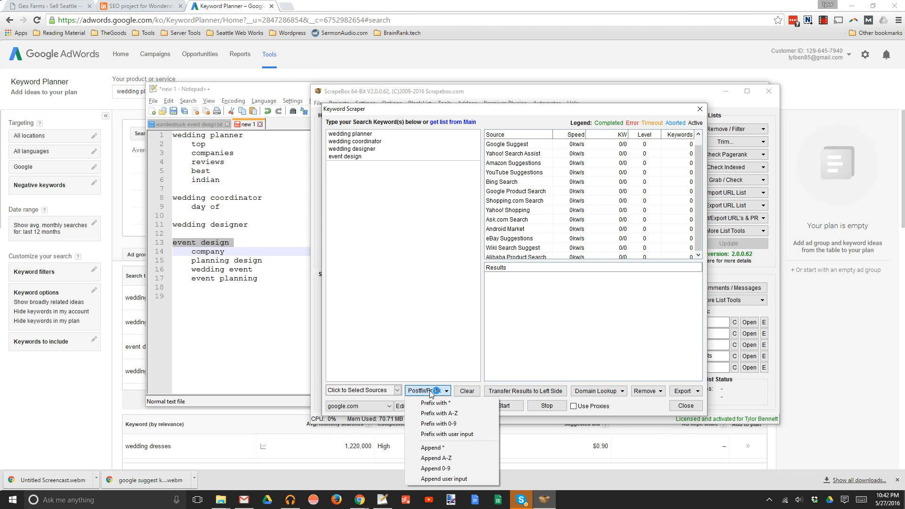
pyautogui.click(467, 434)
pyautogui.write('seattle')
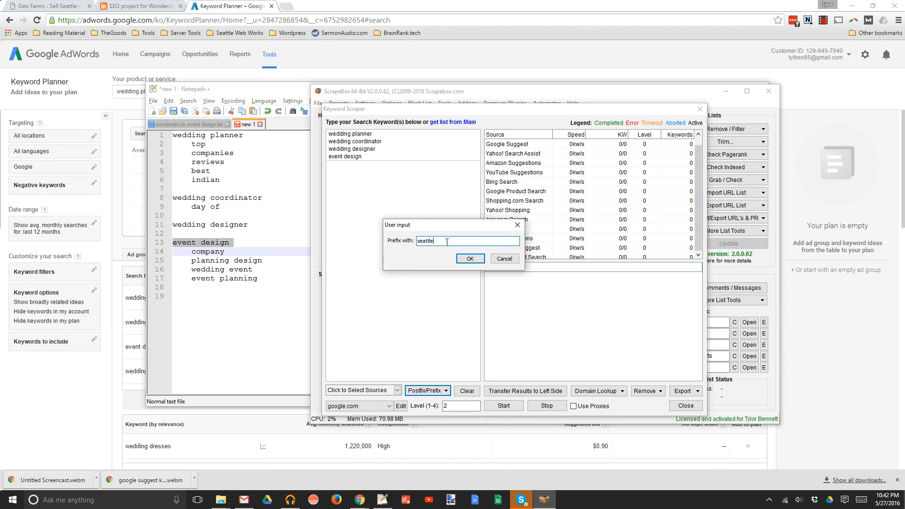
pyautogui.click(465, 259)
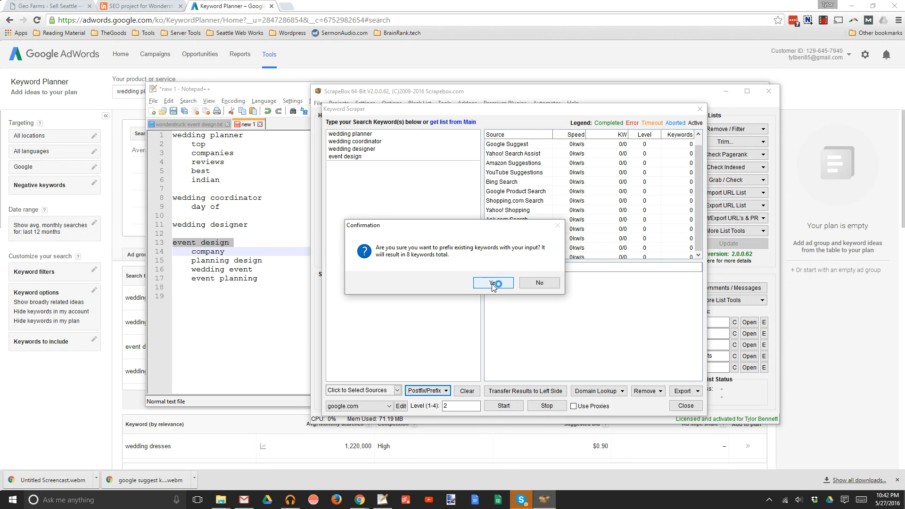
pyautogui.click(495, 285)
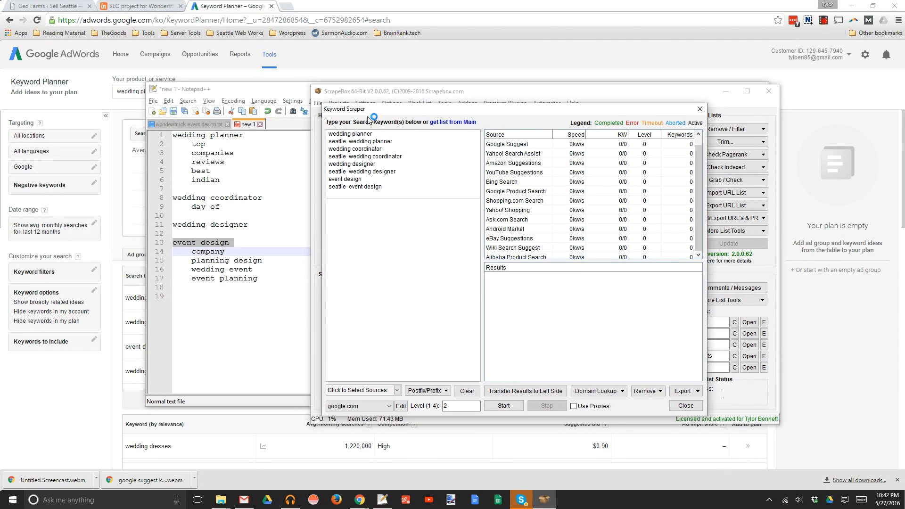
# Delete the keywords without the seattle prefix from the list, keeping only the four seattle versions.
pyautogui.moveTo(374, 133); pyautogui.dragTo(304, 131)
pyautogui.press('BackSpace')
pyautogui.press('Delete')
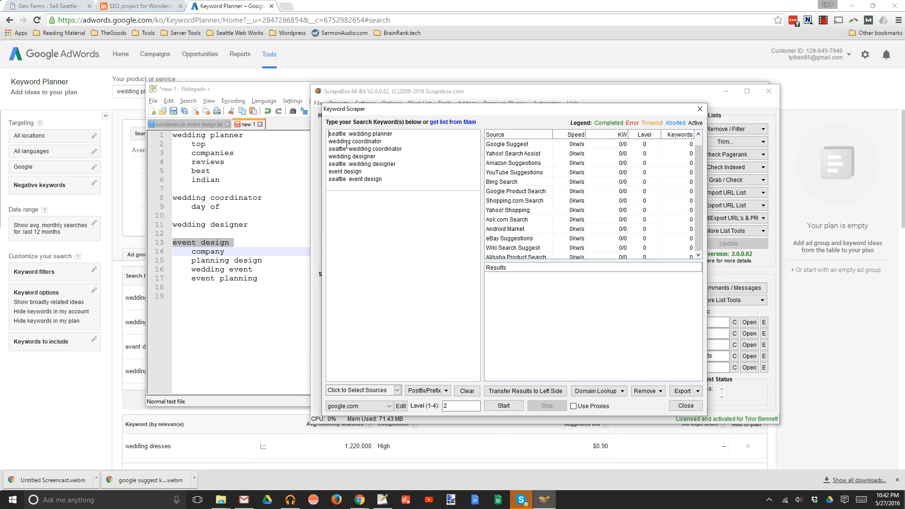
pyautogui.moveTo(384, 142); pyautogui.dragTo(337, 151)
pyautogui.press('BackSpace')
pyautogui.press('BackSpace')
pyautogui.press('BackSpace')
pyautogui.press('BackSpace')
pyautogui.press('BackSpace')
pyautogui.press('BackSpace')
pyautogui.click(390, 155)
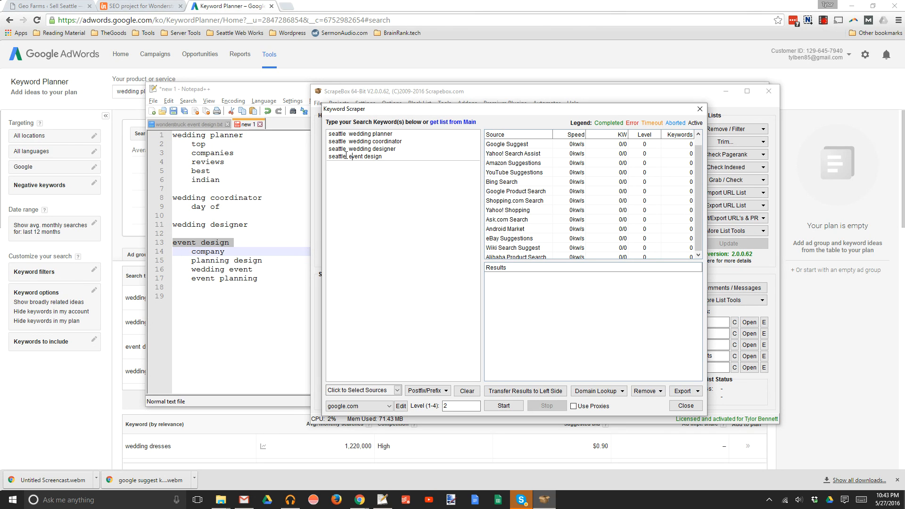
# Remove the extra space after "seattle" in each of the four keywords.
pyautogui.click(347, 155)
pyautogui.press('BackSpace')
pyautogui.click(347, 149)
pyautogui.press('BackSpace')
pyautogui.click(347, 142)
pyautogui.press('BackSpace')
pyautogui.click(347, 134)
pyautogui.press('BackSpace')
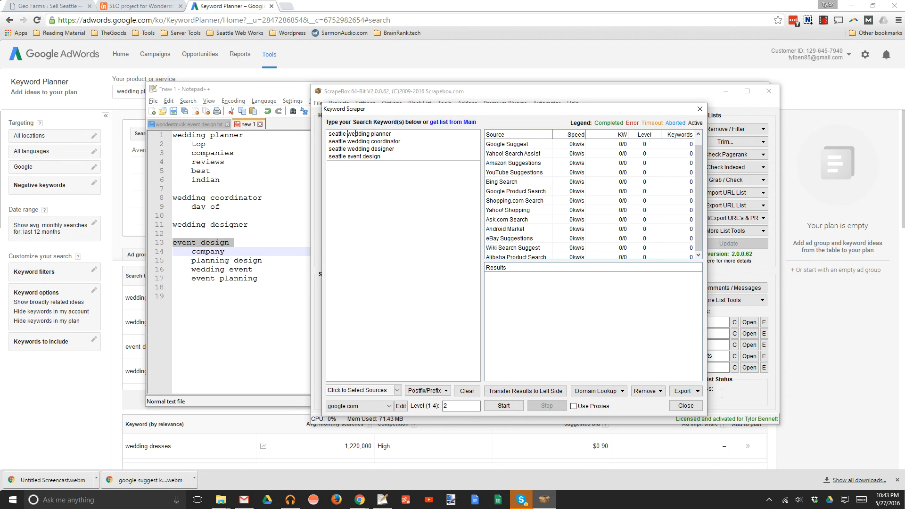
# Open Text Mechanic's Line Combination Generator in a new Chrome tab from the bookmarked text manipulation tools.
pyautogui.click(288, 6)
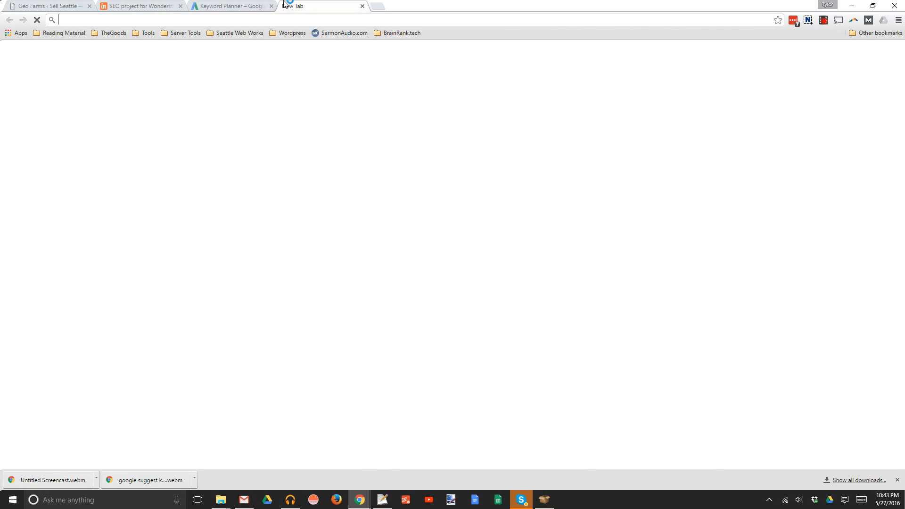
pyautogui.click(148, 32)
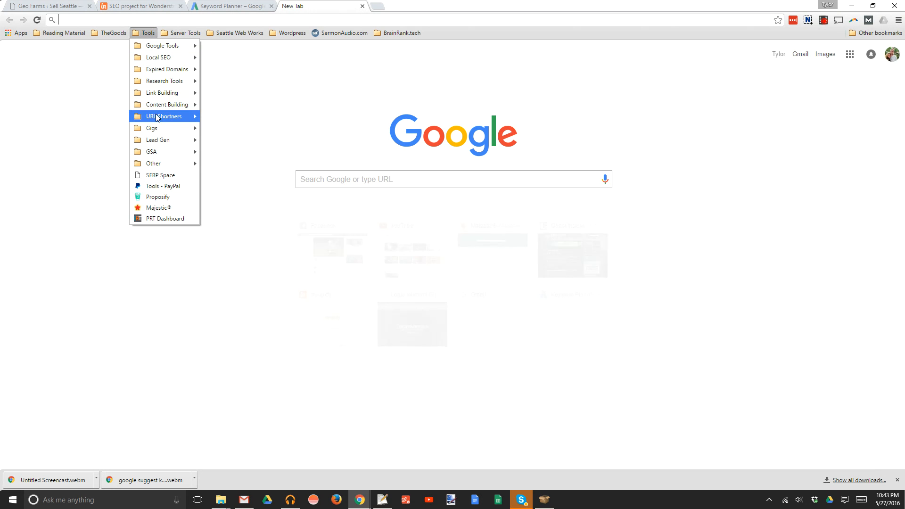
pyautogui.moveTo(165, 108)
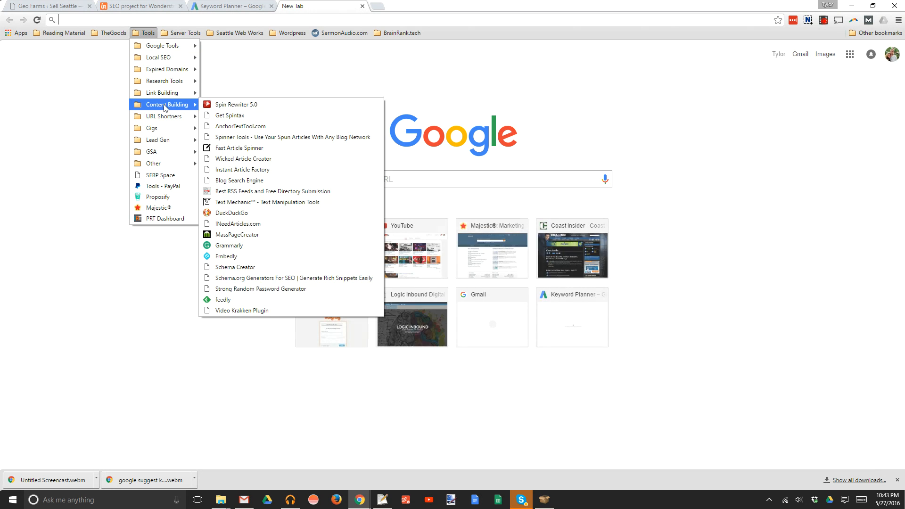
pyautogui.click(242, 203)
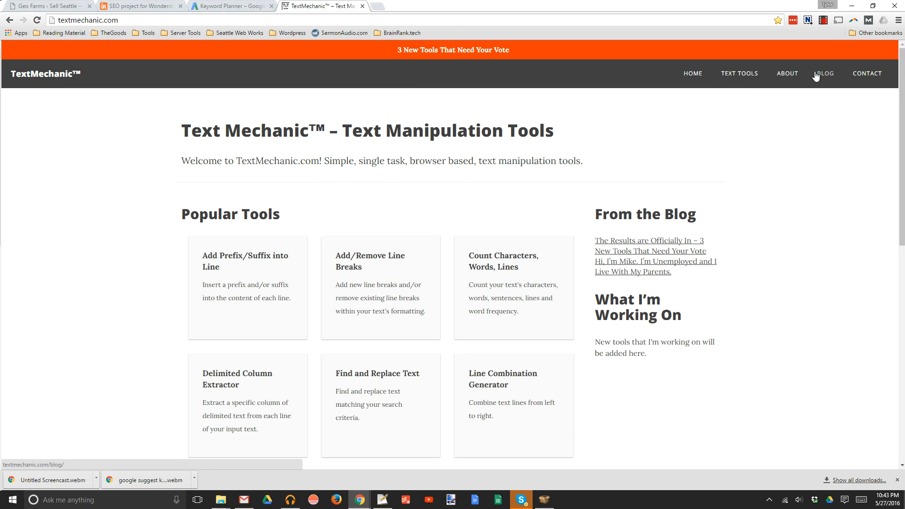
pyautogui.moveTo(756, 74)
pyautogui.moveTo(753, 179)
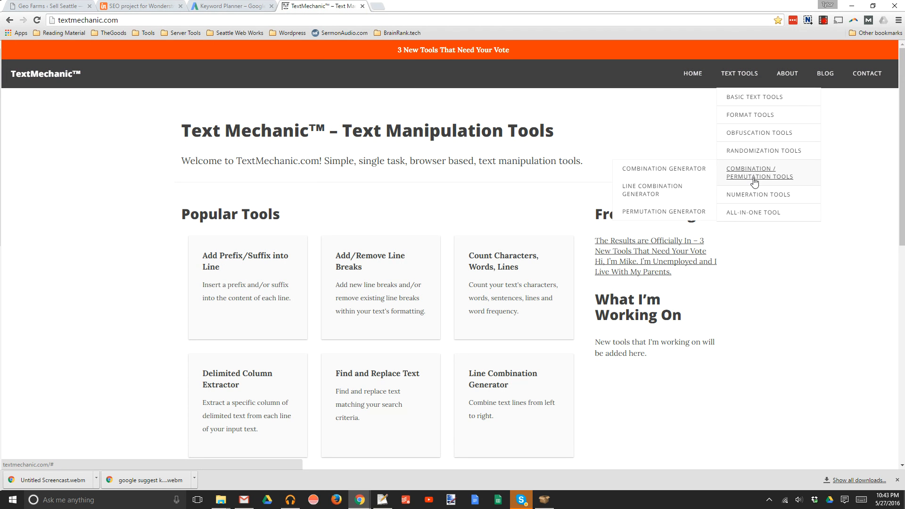
pyautogui.click(648, 193)
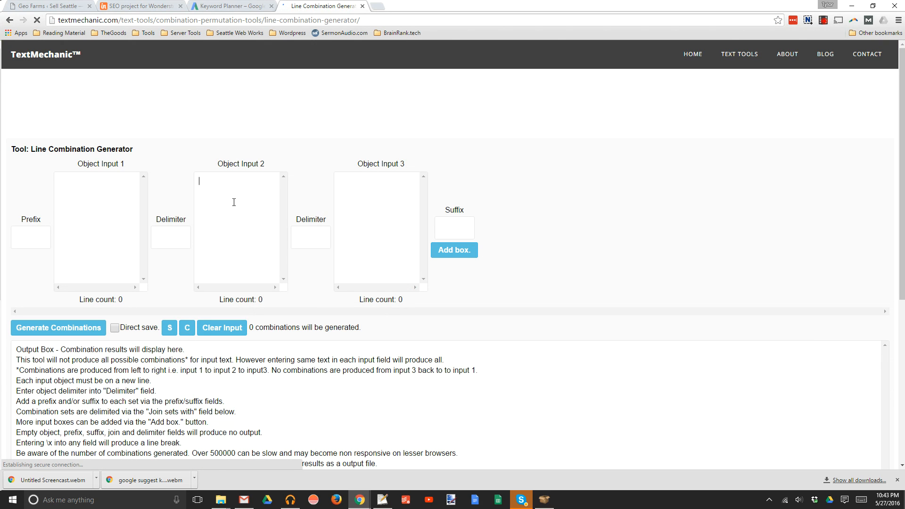
# Enter "seattle" in Object Input 2 and place the cursor in the delimiter field after it.
pyautogui.click(228, 187)
pyautogui.write('se')
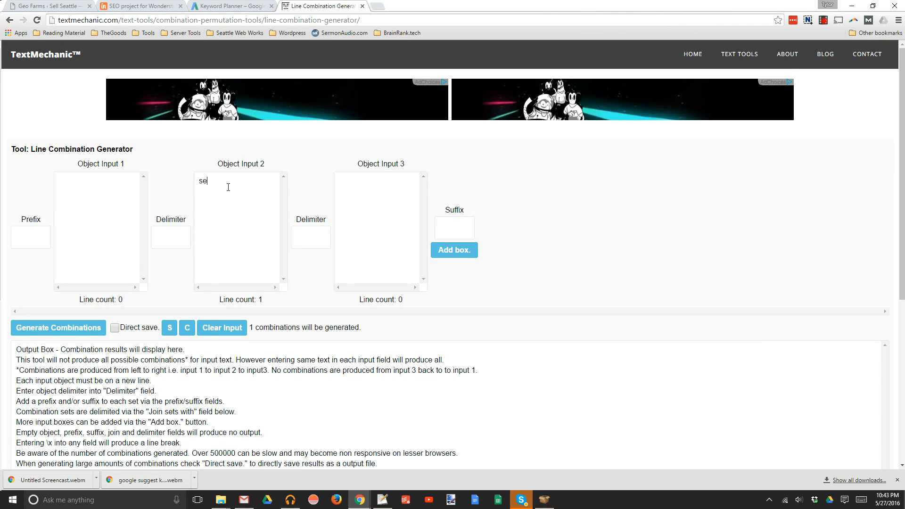
pyautogui.write('attle')
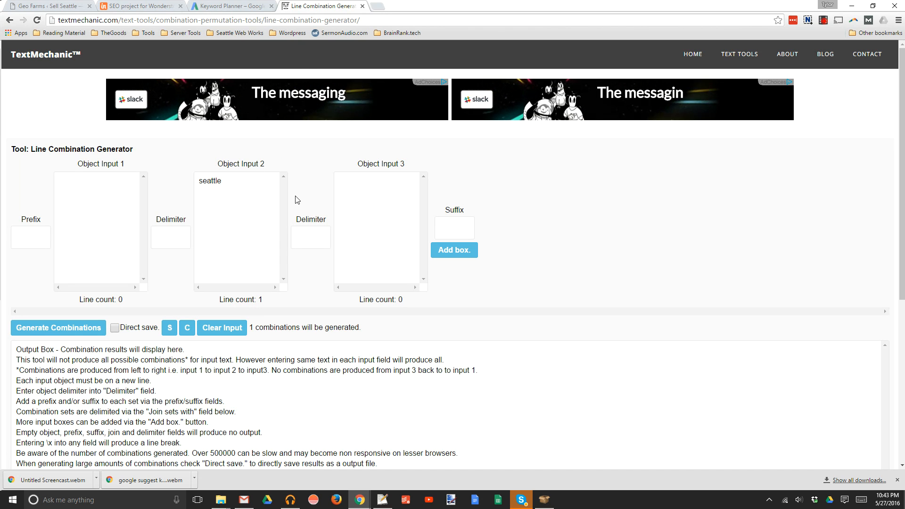
pyautogui.click(295, 239)
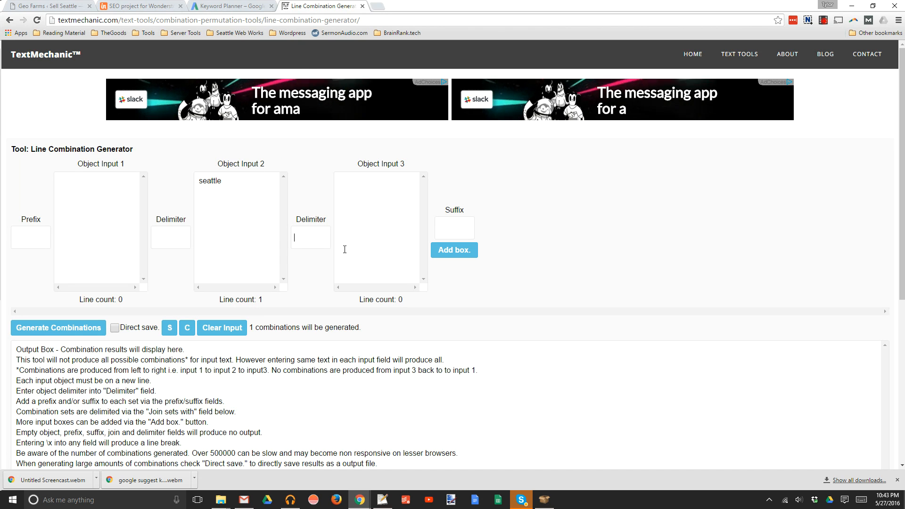
# Enter "keyword1", "keywrd2" and "keyword3" on separate lines in Object Input 3.
pyautogui.click(396, 248)
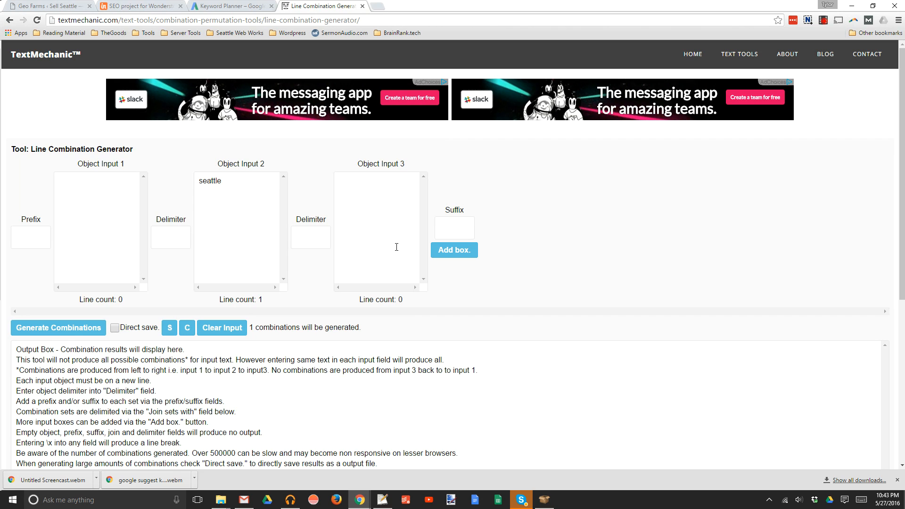
pyautogui.write('keyword21')
pyautogui.press('BackSpace')
pyautogui.press('BackSpace')
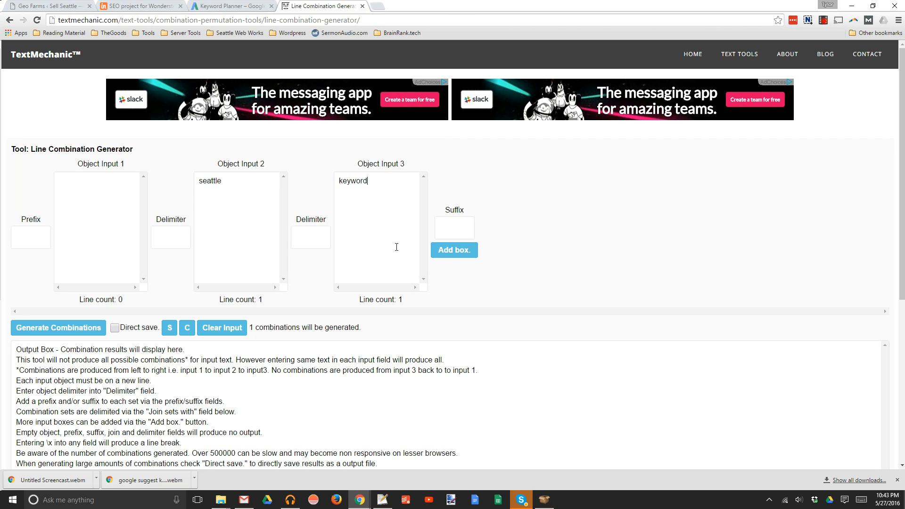
pyautogui.write('keyw')
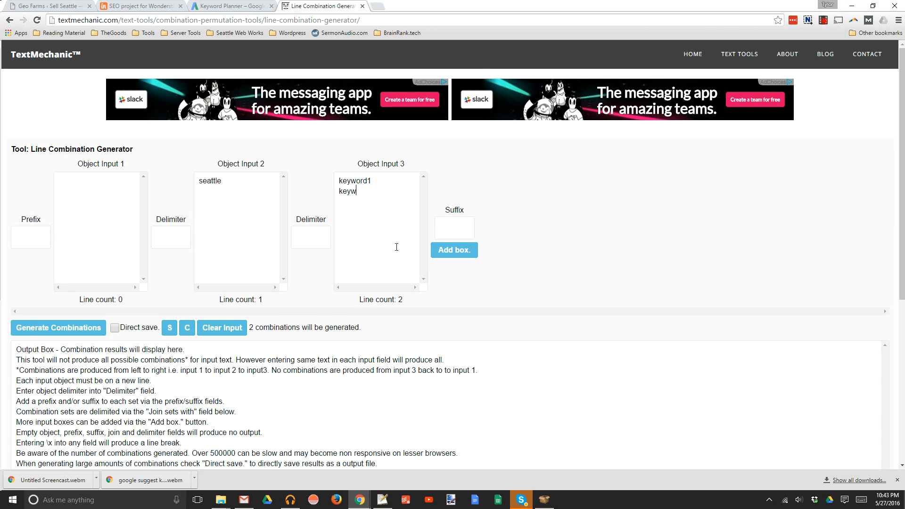
pyautogui.write('rd2')
pyautogui.press('Return')
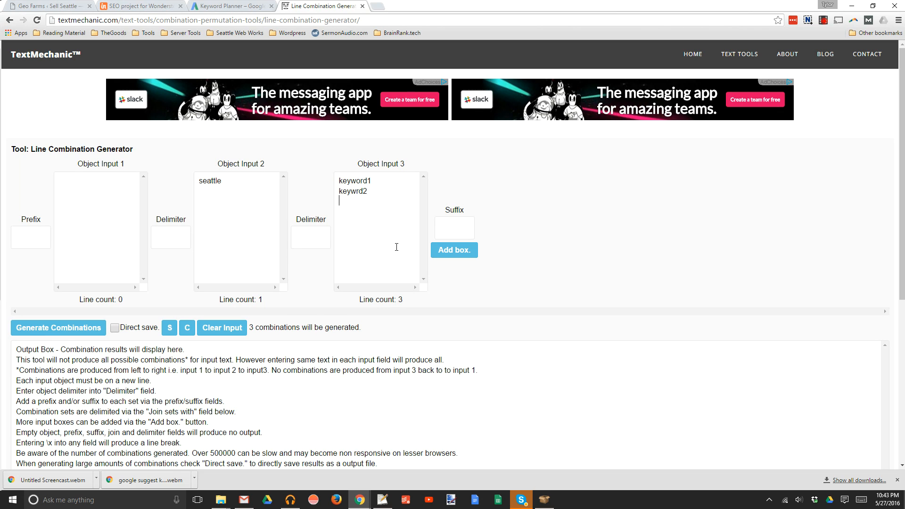
pyautogui.write('key')
pyautogui.press('BackSpace')
pyautogui.press('BackSpace')
pyautogui.press('BackSpace')
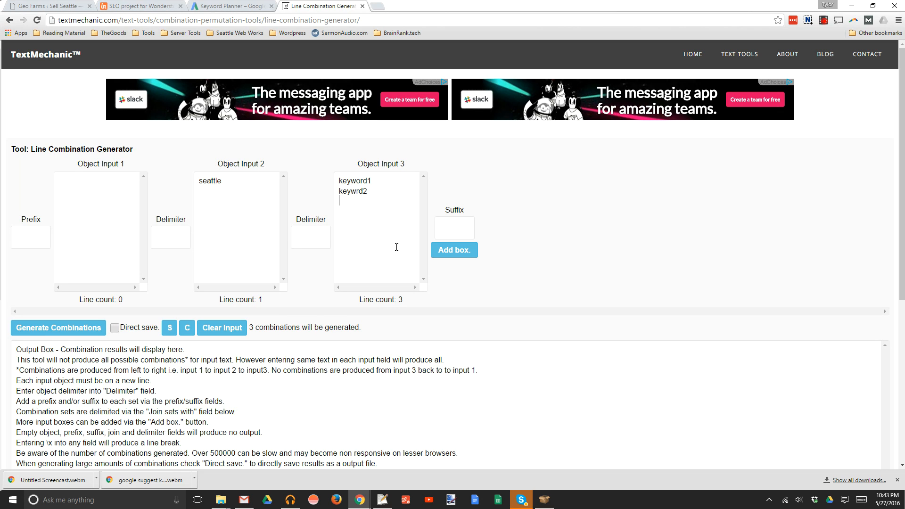
pyautogui.write('keyword3 ')
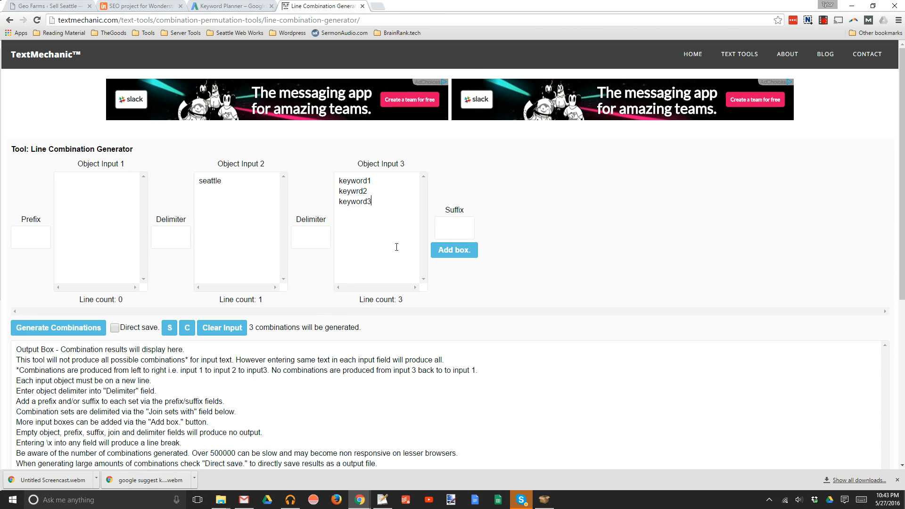
# Add "keyword4" as the fourth line of Object Input 3, generate the line combinations and select the output.
pyautogui.write('keyword4')
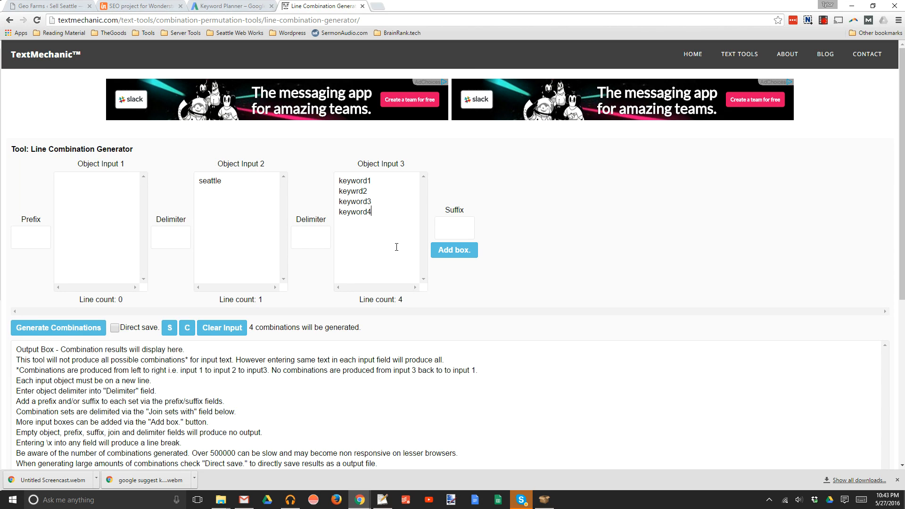
pyautogui.click(56, 328)
pyautogui.scroll(-1, 142, 358)
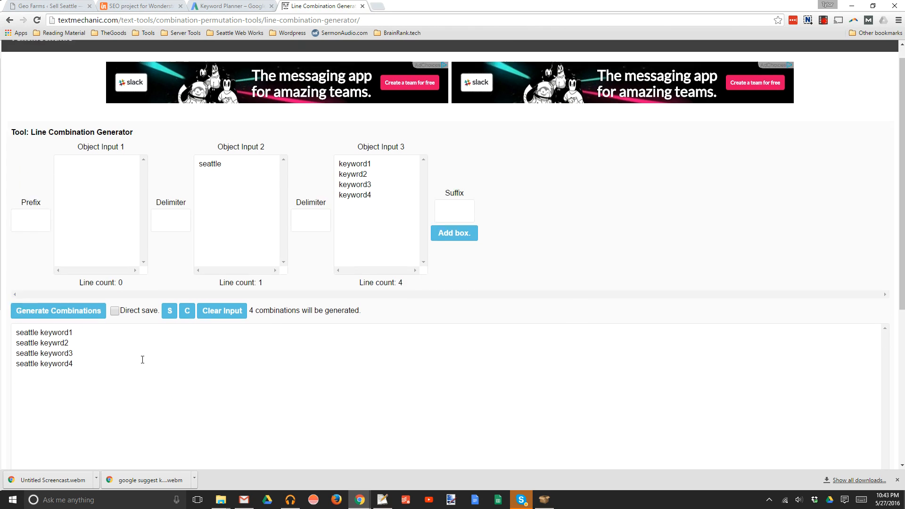
pyautogui.click(135, 363)
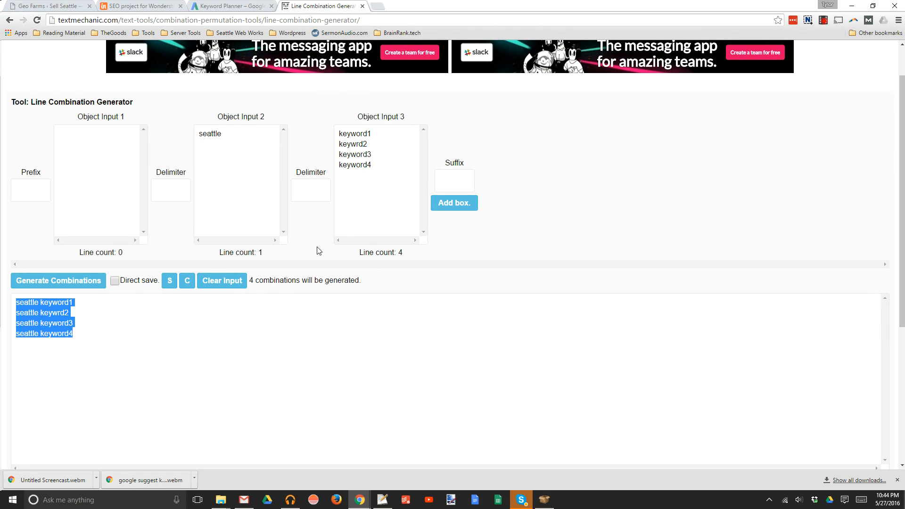
# Close the Text Mechanic page and, in ScrapeBox's Keyword Scraper, leave only Google Suggest, Yahoo! Search Assist and Bing Search enabled as sources.
pyautogui.click(363, 5)
pyautogui.hotkey('alt', 'Tab')
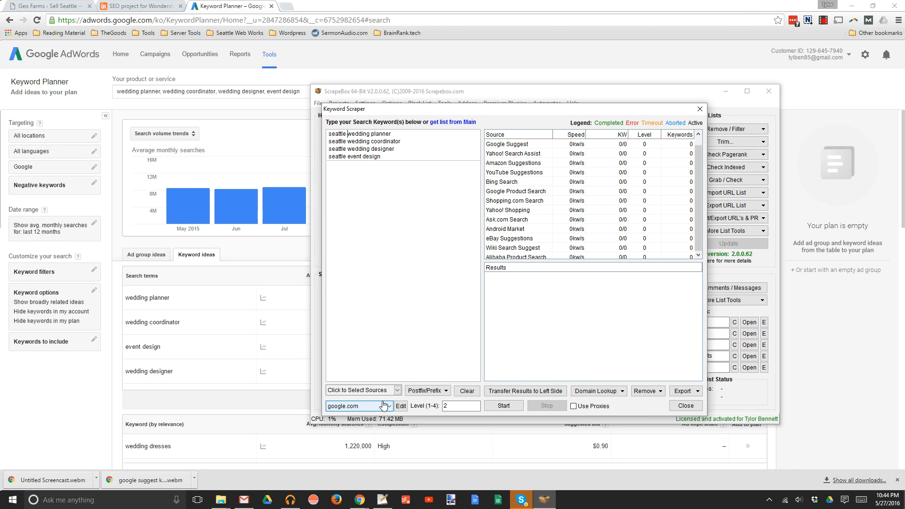
pyautogui.click(397, 390)
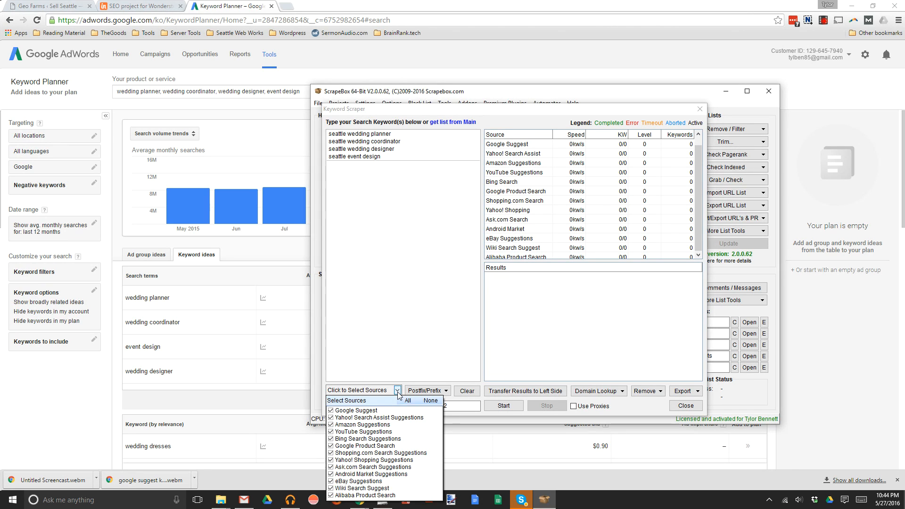
pyautogui.click(331, 424)
pyautogui.click(330, 432)
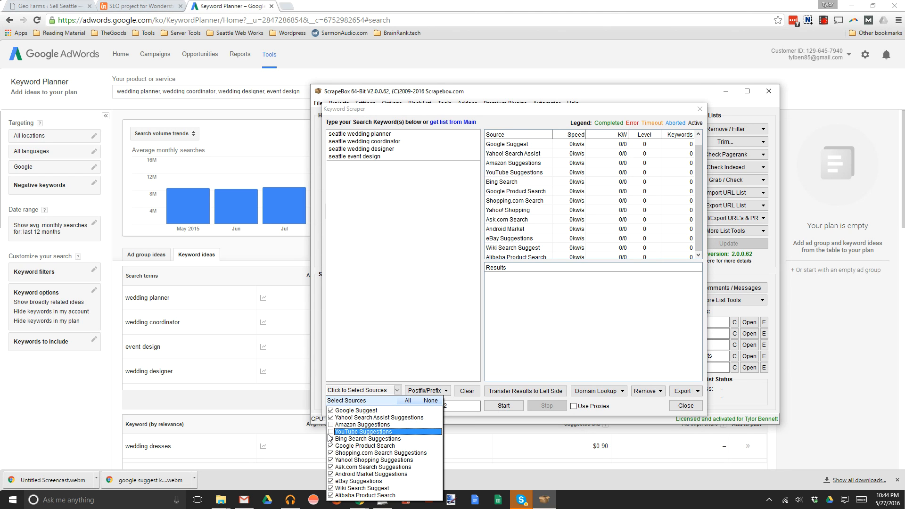
pyautogui.click(331, 446)
pyautogui.click(330, 460)
pyautogui.click(330, 452)
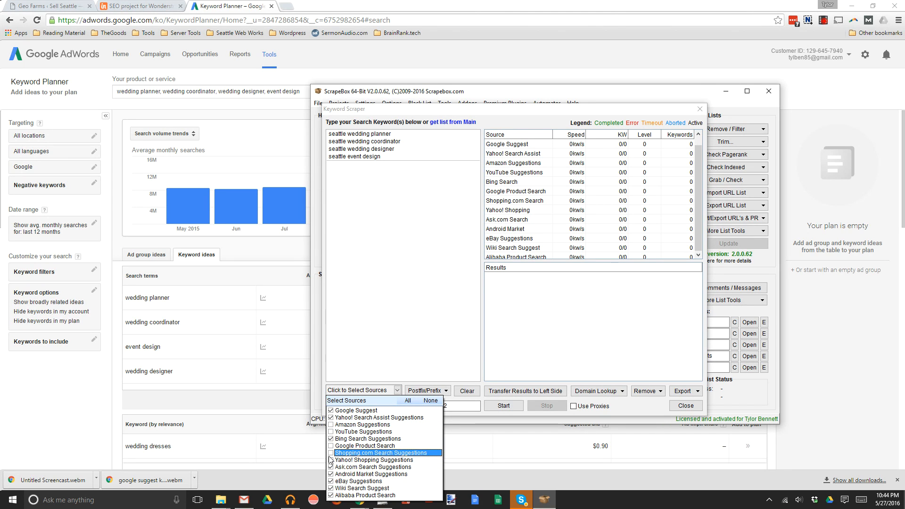
pyautogui.click(331, 467)
pyautogui.click(331, 475)
pyautogui.click(331, 481)
pyautogui.click(331, 495)
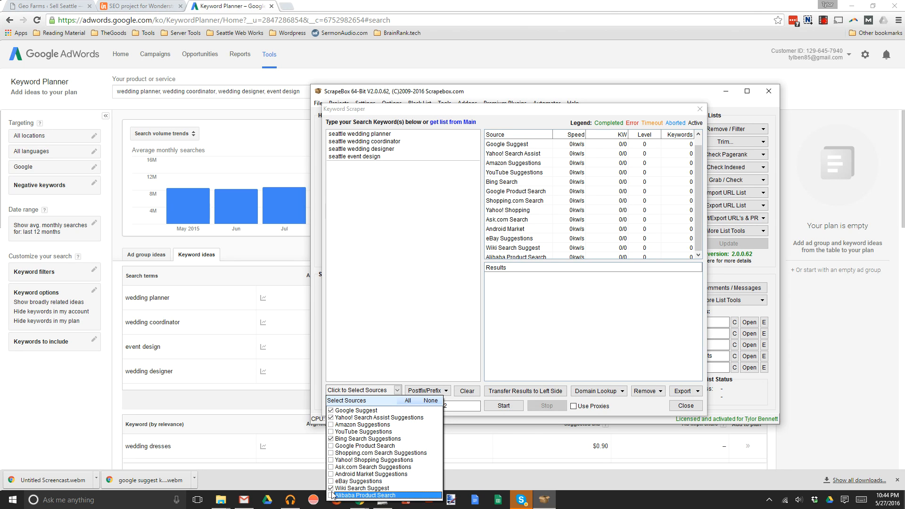
pyautogui.click(330, 488)
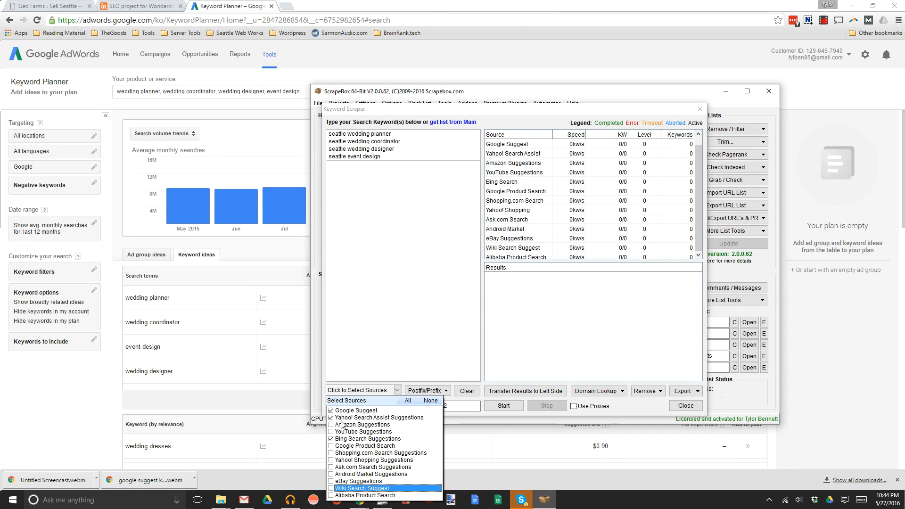
pyautogui.click(398, 390)
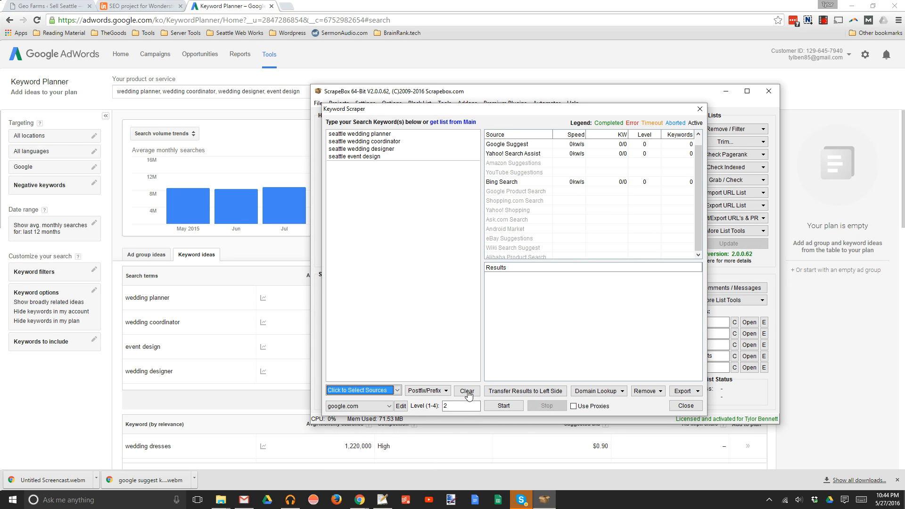
# Scrape suggestions for the four Seattle keywords from the enabled sources at level 2.
pyautogui.doubleClick(443, 407)
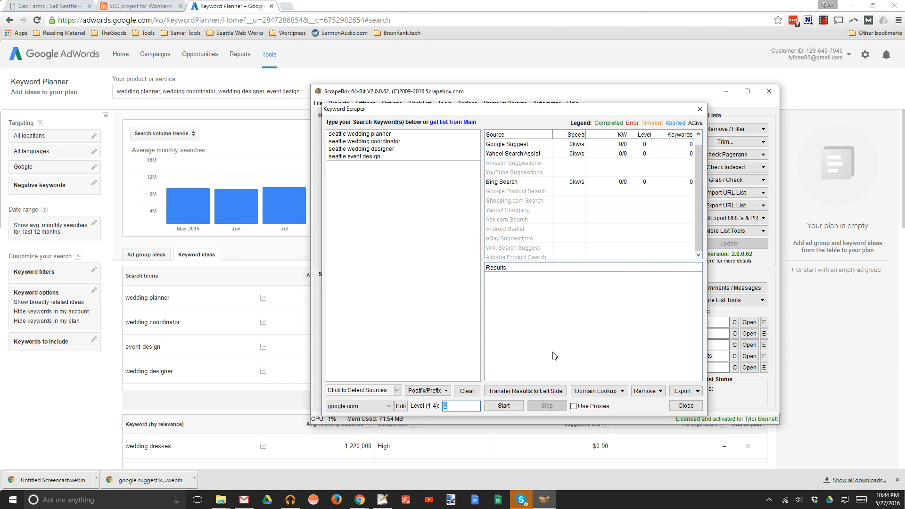
pyautogui.click(462, 404)
pyautogui.moveTo(463, 404); pyautogui.dragTo(422, 398)
pyautogui.click(505, 407)
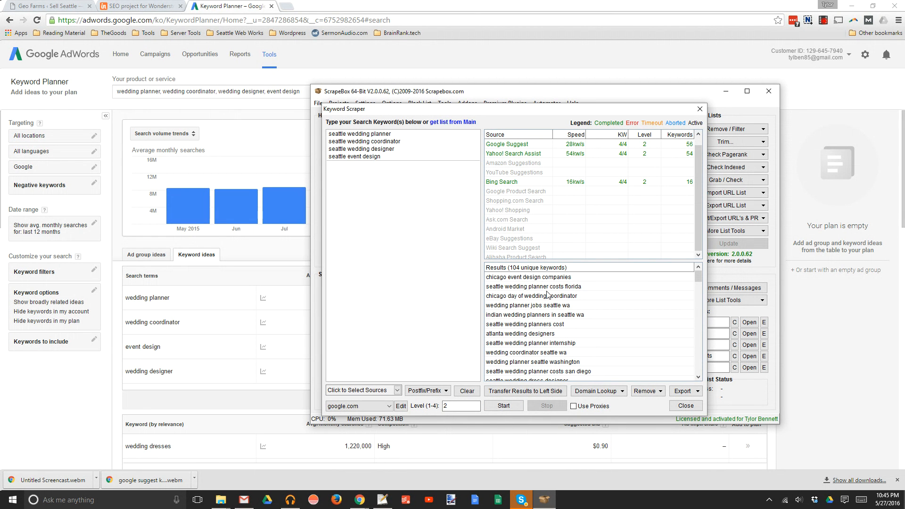
# Remove every scraped result that does not contain the keyword "seattle".
pyautogui.scroll(-2, 531, 315)
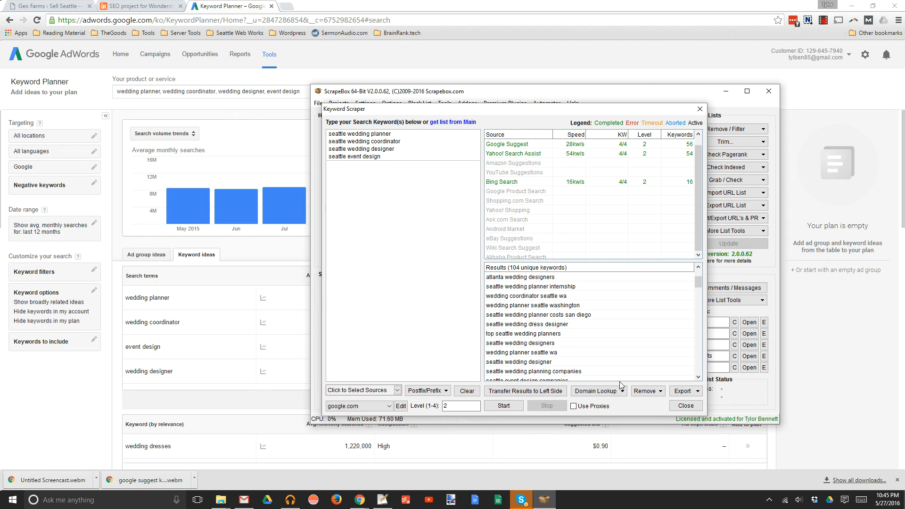
pyautogui.scroll(2, 584, 343)
pyautogui.click(642, 391)
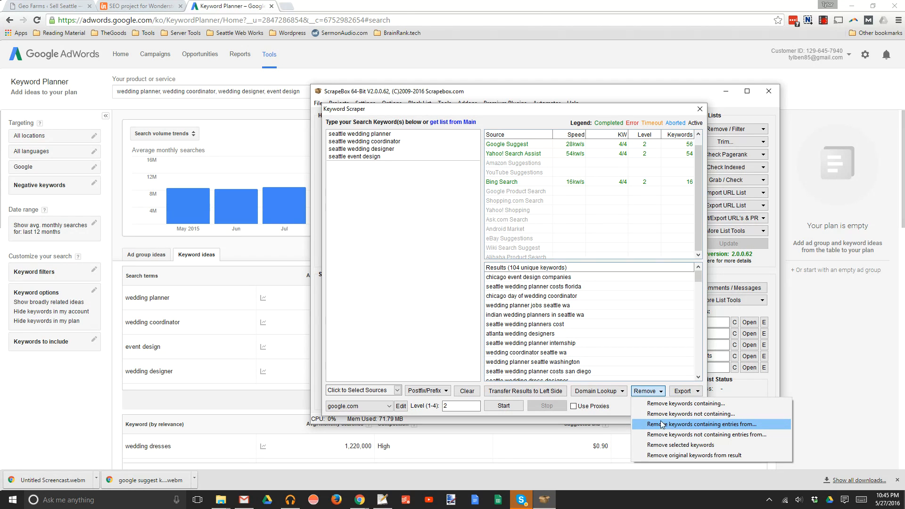
pyautogui.click(661, 404)
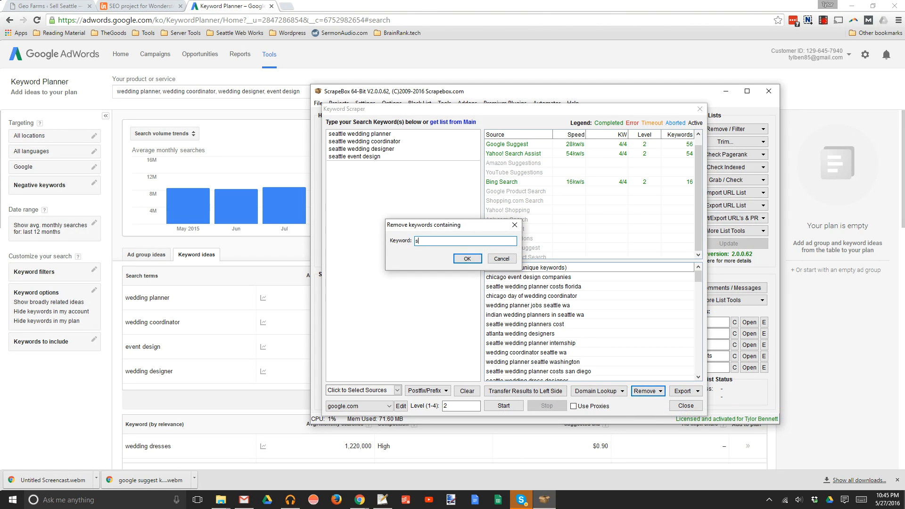
pyautogui.write('seattle')
pyautogui.click(468, 259)
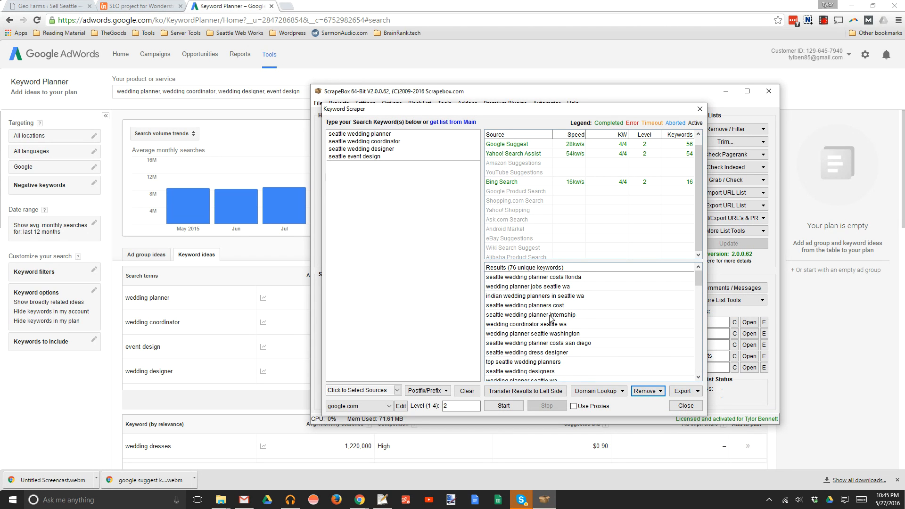
# Transfer the filtered results into the search keyword list and select the whole list for copying.
pyautogui.scroll(-15, 556, 321)
pyautogui.scroll(-3, 557, 320)
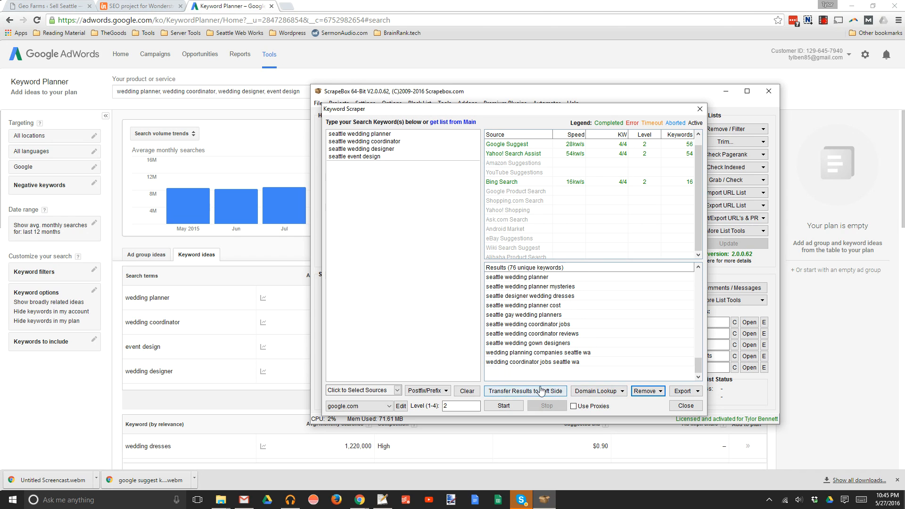
pyautogui.click(504, 391)
pyautogui.click(417, 278)
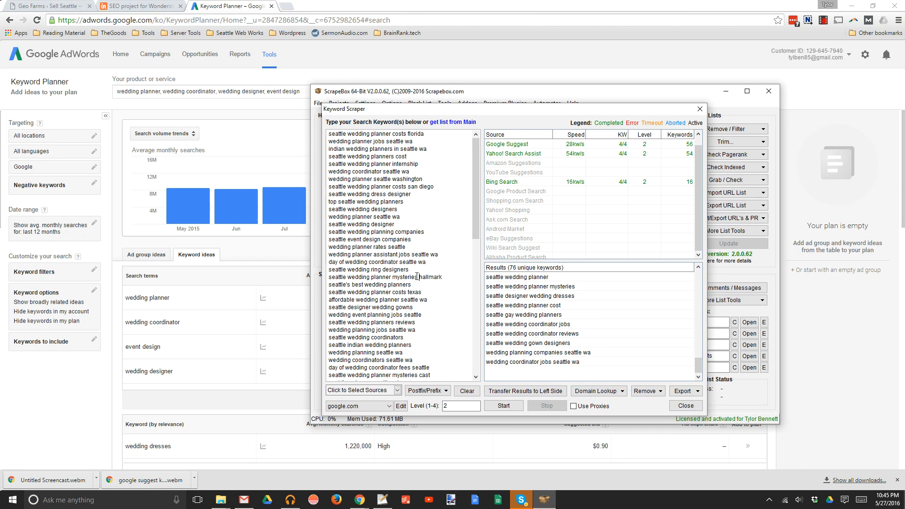
pyautogui.hotkey('ctrl', 'a')
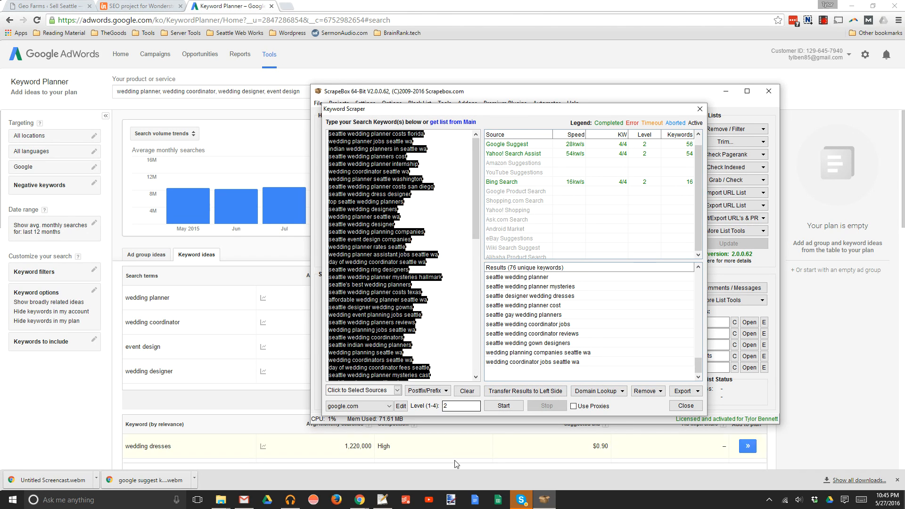
# Paste the keyword list into a new Notepad++ document and remove the blank line at its end.
pyautogui.click(381, 501)
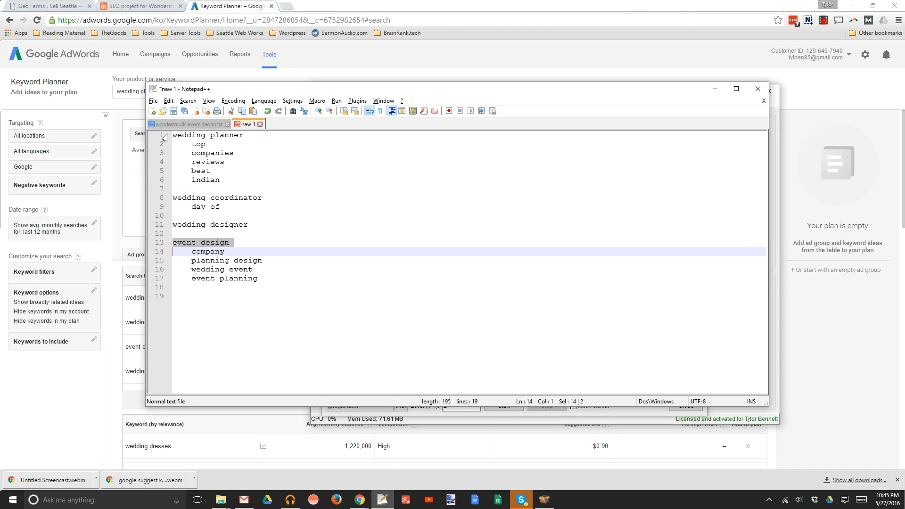
pyautogui.click(151, 111)
pyautogui.hotkey('ctrl', 'v')
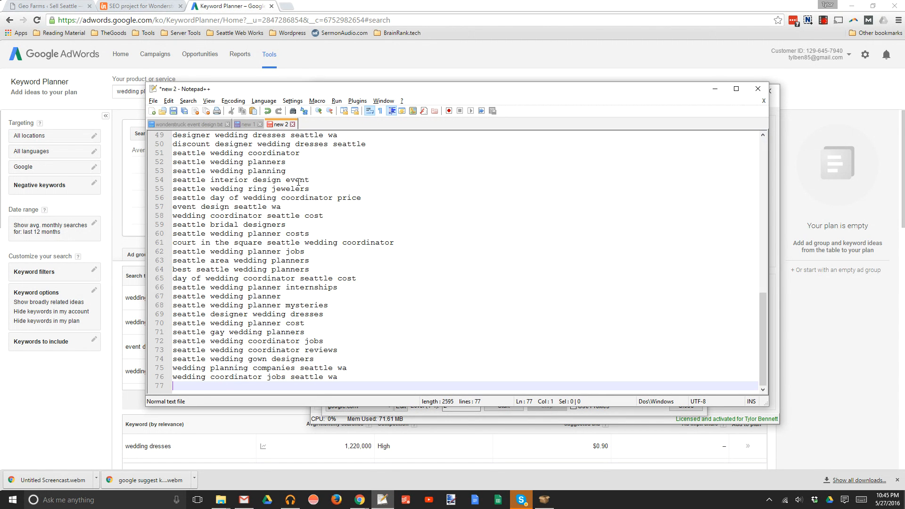
pyautogui.press('BackSpace')
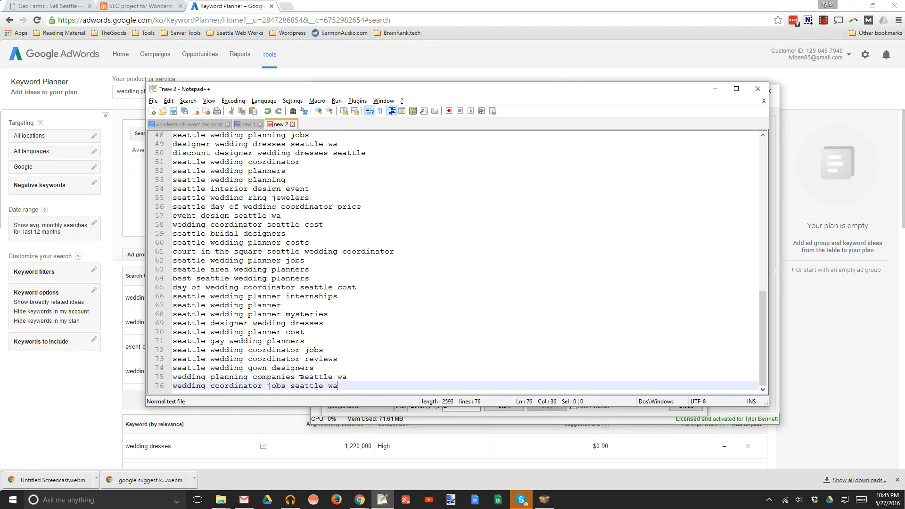
# Delete the lines "seattle wedding gown designers" and "seattle wedding coordinator jobs" from the pasted keyword list.
pyautogui.moveTo(316, 368); pyautogui.dragTo(153, 373)
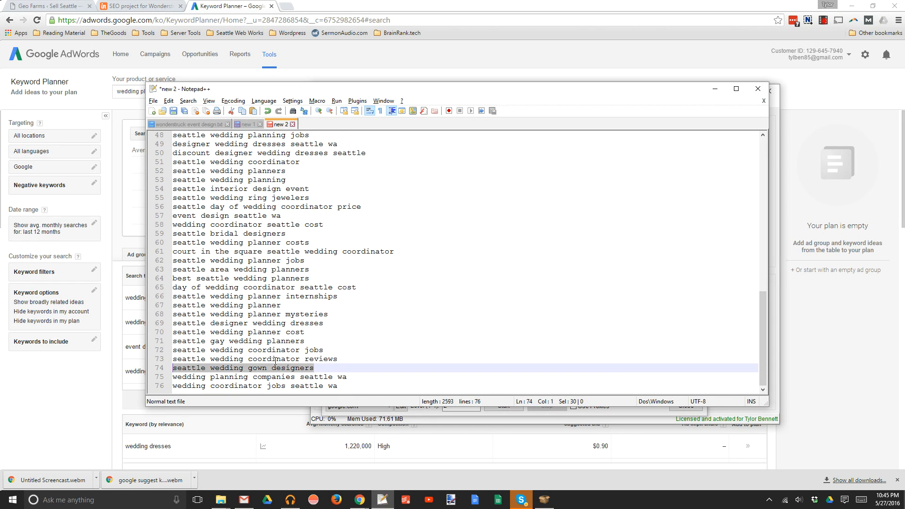
pyautogui.press('BackSpace')
pyautogui.press('BackSpace')
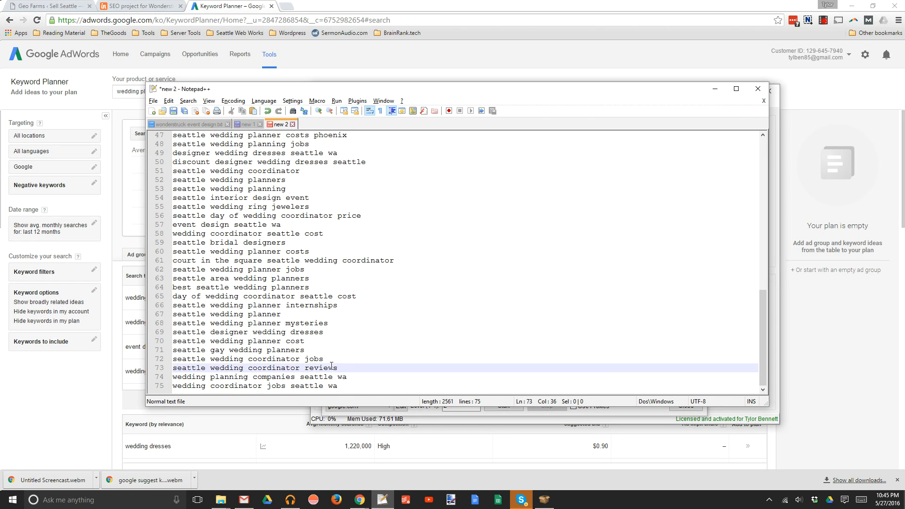
pyautogui.moveTo(323, 359); pyautogui.dragTo(160, 361)
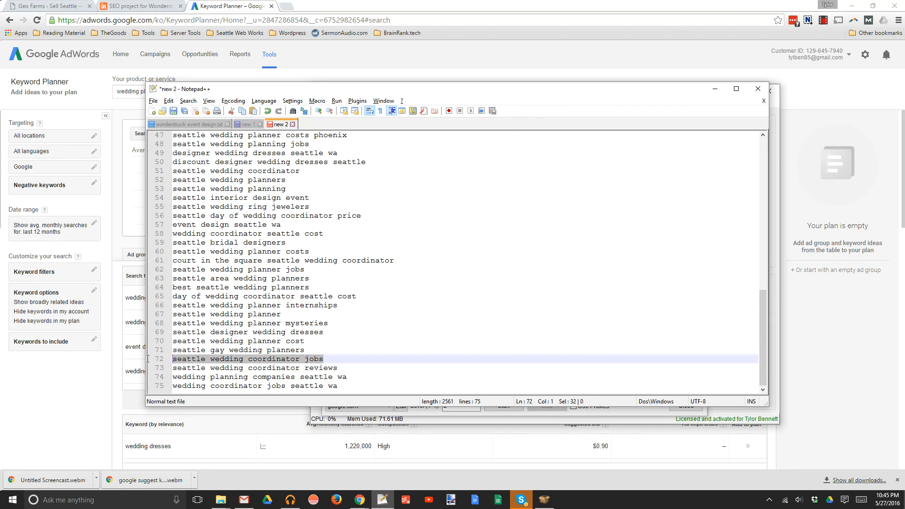
pyautogui.press('BackSpace')
pyautogui.press('BackSpace')
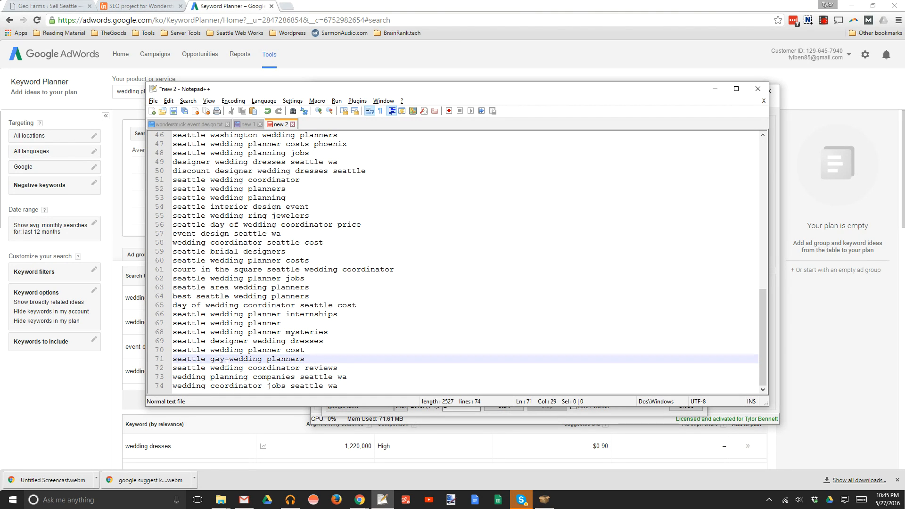
# Copy "gay" from "seattle gay wedding planners" into the "new 1" outline as a modifier under wedding planner, below "indian".
pyautogui.doubleClick(210, 361)
pyautogui.hotkey('ctrl', 'c')
pyautogui.click(244, 124)
pyautogui.click(230, 181)
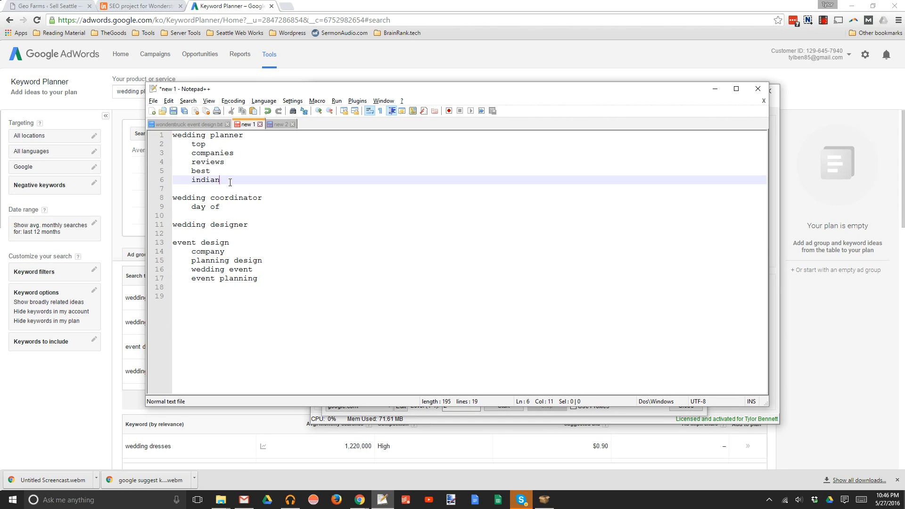
pyautogui.press('Return')
pyautogui.hotkey('ctrl', 'v')
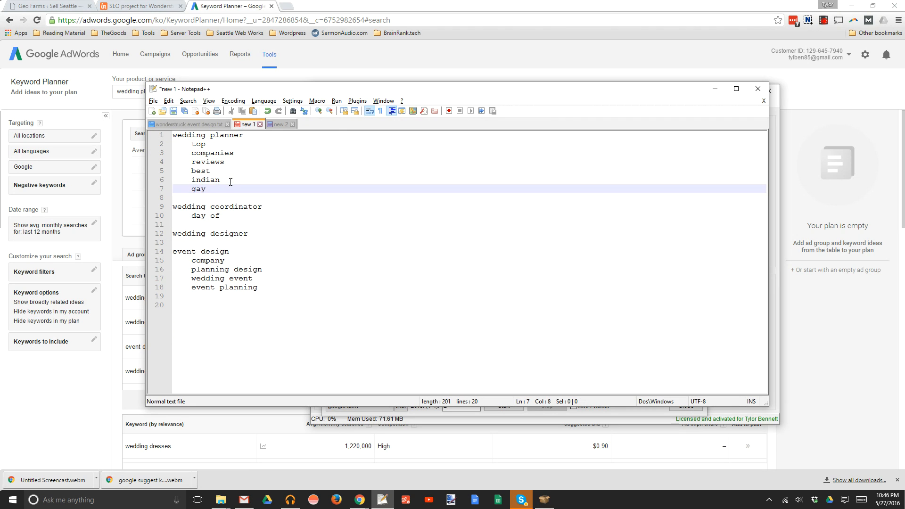
# In the "new 2" document, delete the lines "seattle designer wedding dresses" and "seattle wedding planner mysteries".
pyautogui.click(278, 124)
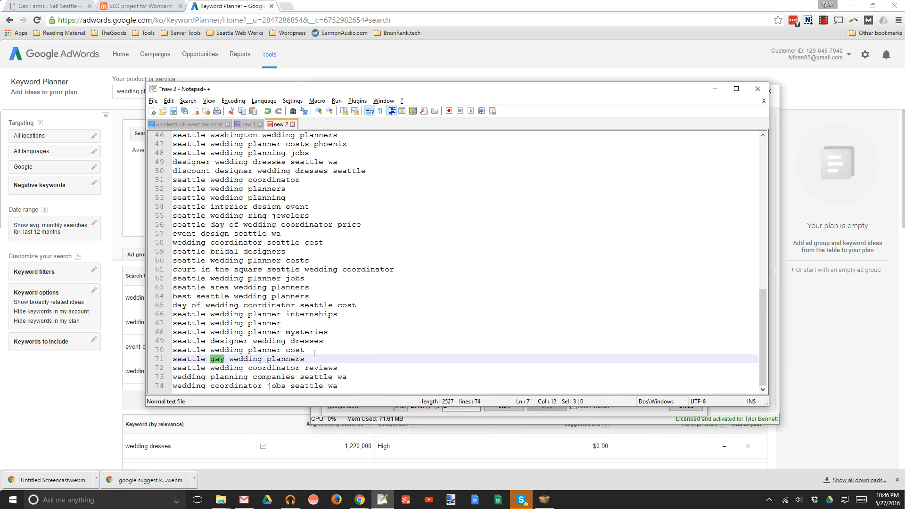
pyautogui.moveTo(323, 340); pyautogui.dragTo(163, 343)
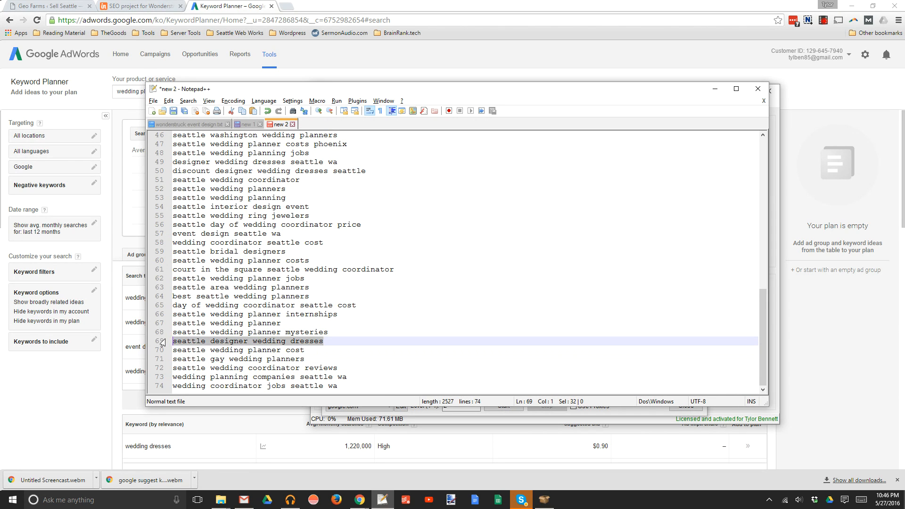
pyautogui.press('BackSpace')
pyautogui.press('BackSpace')
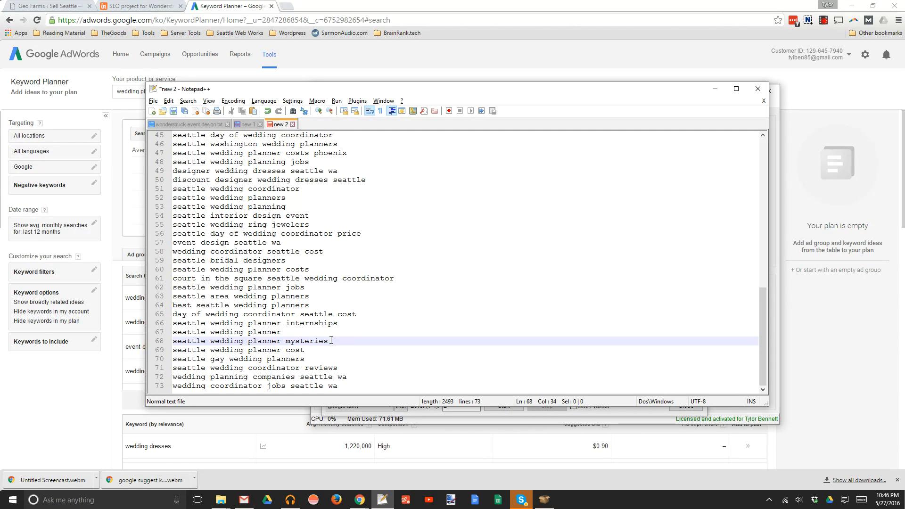
pyautogui.moveTo(328, 341); pyautogui.dragTo(167, 345)
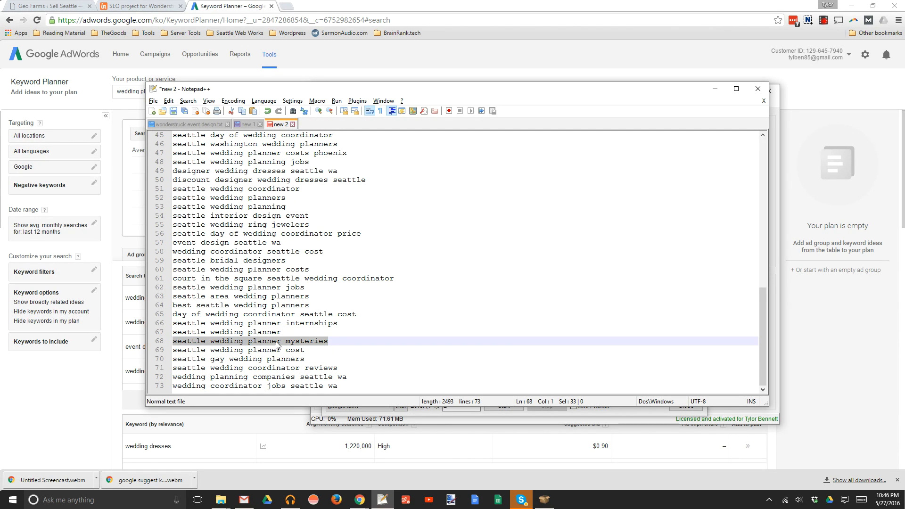
pyautogui.press('BackSpace')
pyautogui.press('BackSpace')
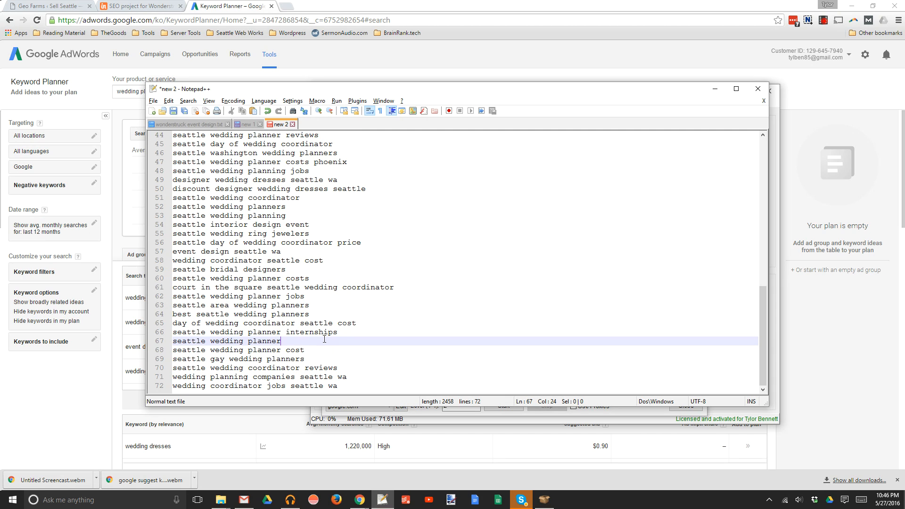
# Delete the lines "seattle wedding planner internships" and "seattle wedding planner jobs" from the keyword list.
pyautogui.moveTo(343, 332); pyautogui.dragTo(163, 333)
pyautogui.press('BackSpace')
pyautogui.press('BackSpace')
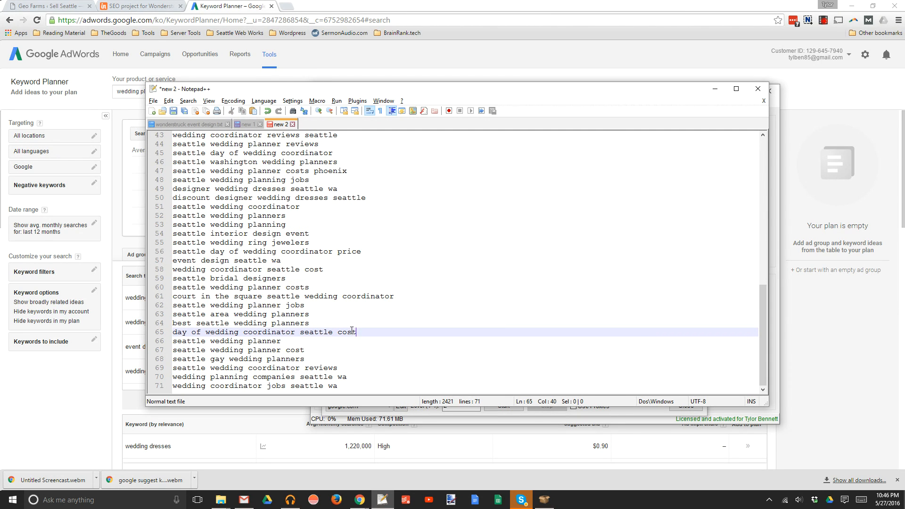
pyautogui.click(310, 306)
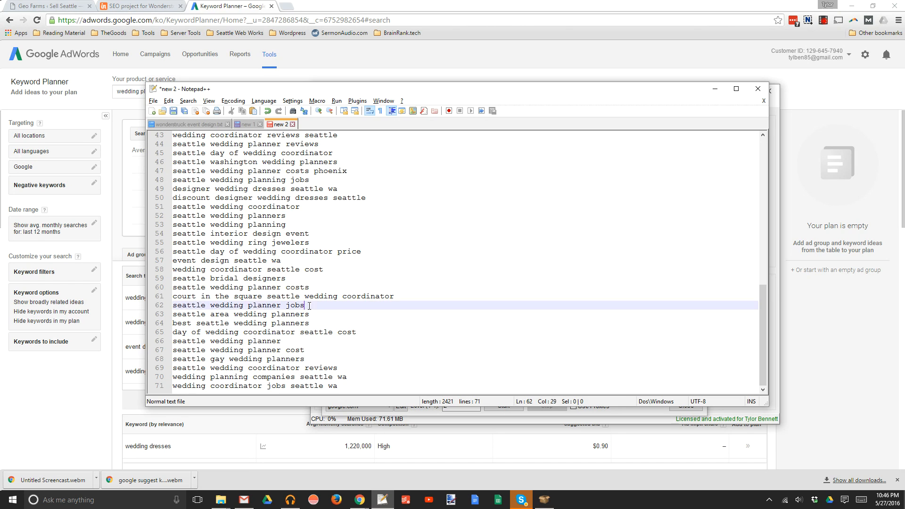
pyautogui.moveTo(309, 305); pyautogui.dragTo(157, 307)
pyautogui.press('BackSpace')
pyautogui.press('BackSpace')
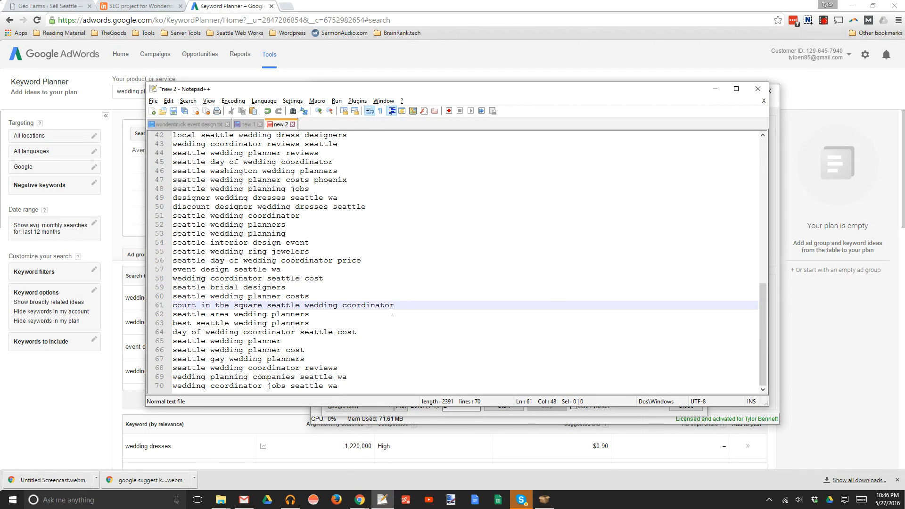
# Delete the lines "court in the square seattle wedding coordinator", "seattle interior design event" and "seattle wedding ring jewelers" from the keyword list.
pyautogui.moveTo(393, 305); pyautogui.dragTo(158, 304)
pyautogui.press('BackSpace')
pyautogui.press('BackSpace')
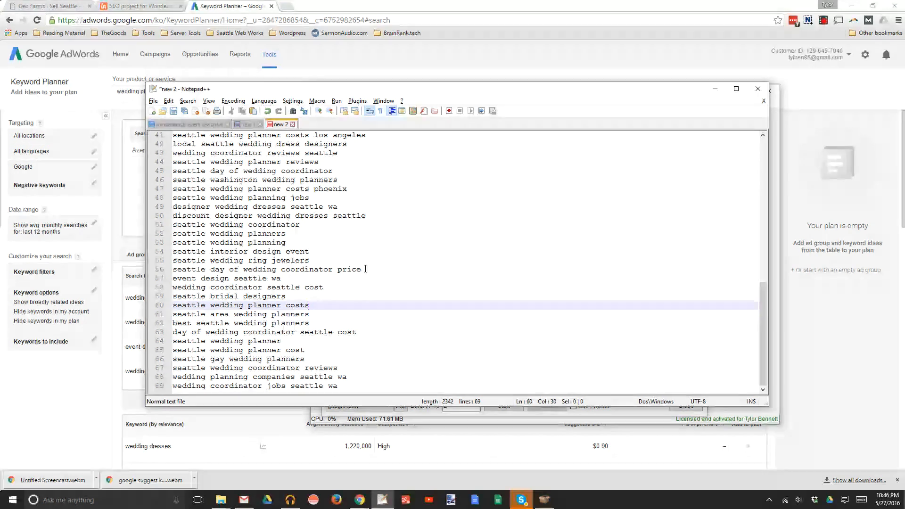
pyautogui.scroll(1, 342, 266)
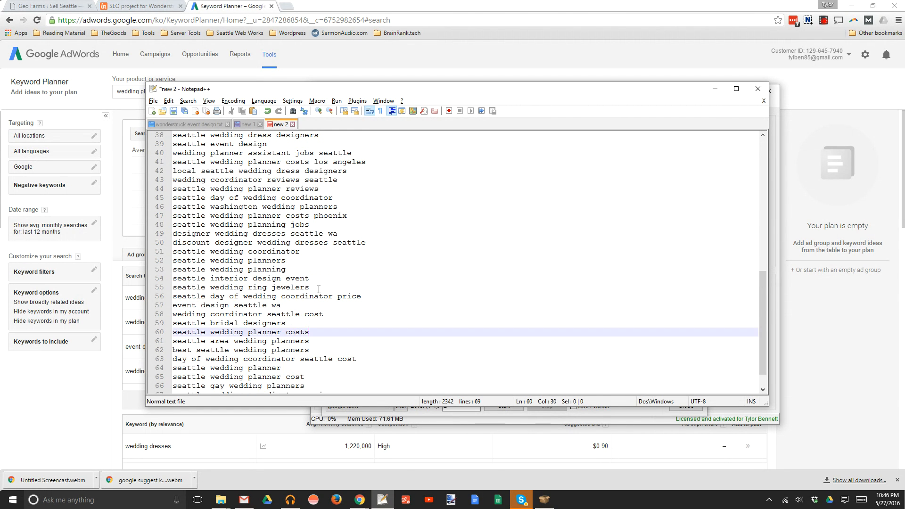
pyautogui.moveTo(310, 288); pyautogui.dragTo(147, 278)
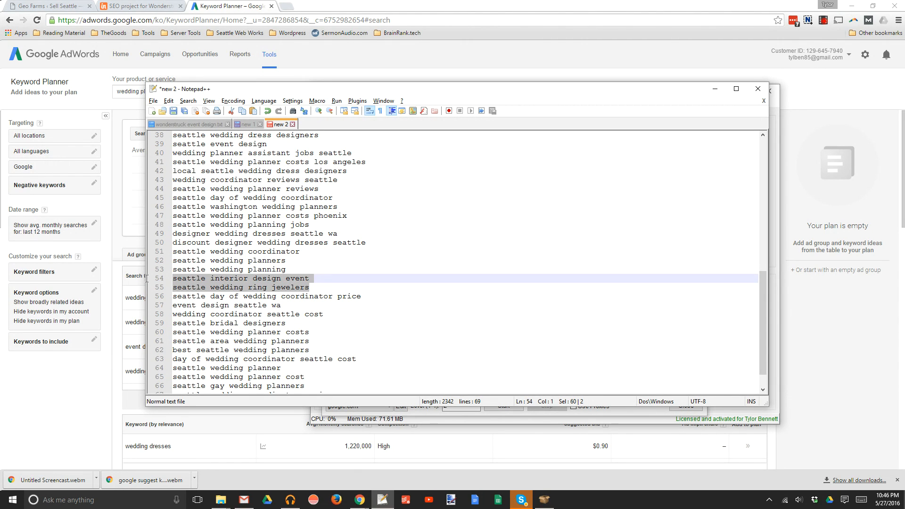
pyautogui.press('Delete')
pyautogui.press('Delete')
# Delete the four consecutive lines from "seattle wedding planner costs phoenix" through "discount designer wedding dresses seattle".
pyautogui.scroll(2, 283, 292)
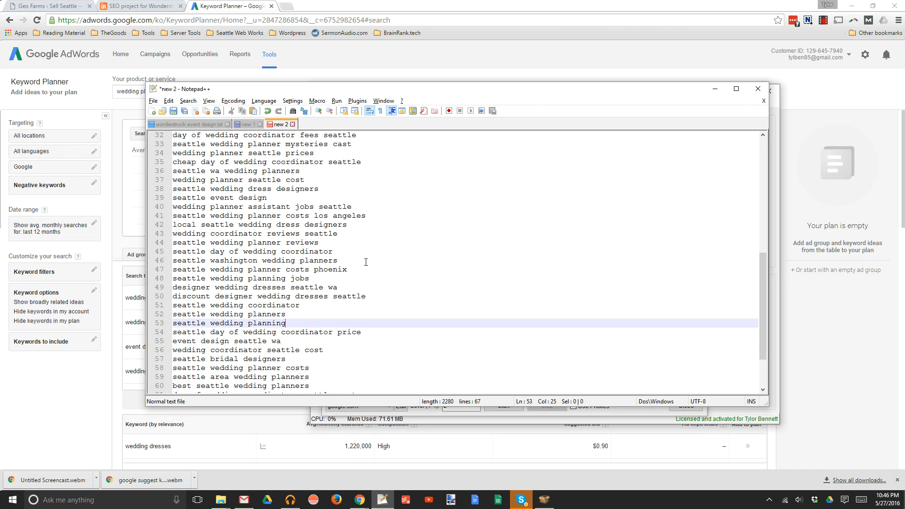
pyautogui.moveTo(371, 296); pyautogui.dragTo(159, 269)
pyautogui.press('Delete')
pyautogui.press('BackSpace')
# Delete the three consecutive lines from "wedding planner assistant jobs seattle" through "local seattle wedding dress designers".
pyautogui.scroll(2, 326, 262)
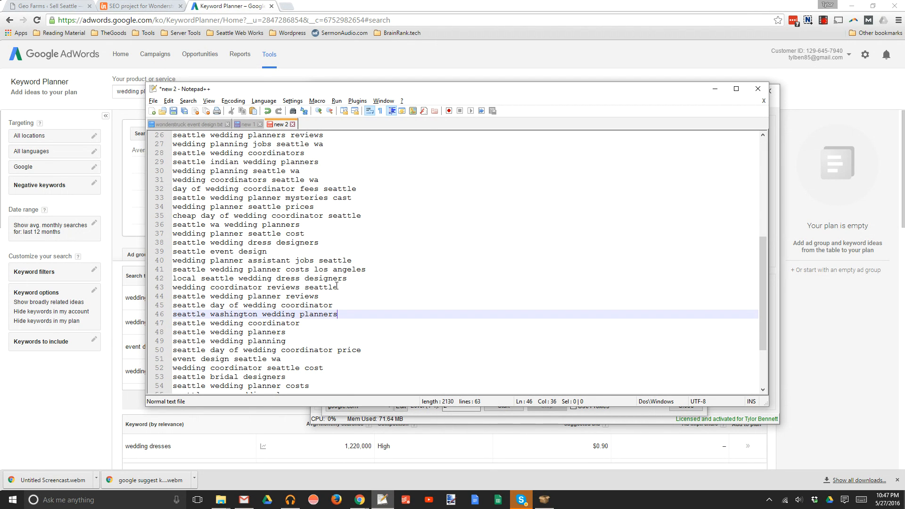
pyautogui.moveTo(349, 278); pyautogui.dragTo(164, 262)
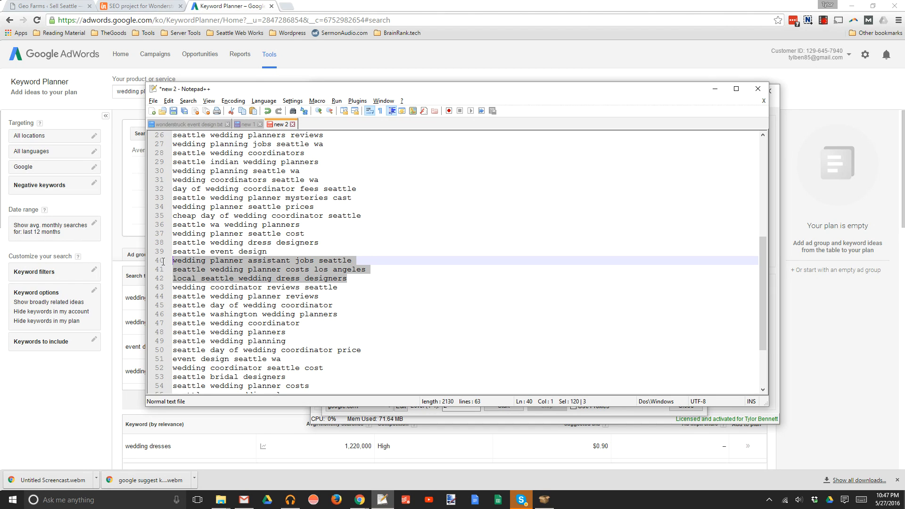
pyautogui.scroll(2, 163, 262)
pyautogui.press('BackSpace')
pyautogui.press('BackSpace')
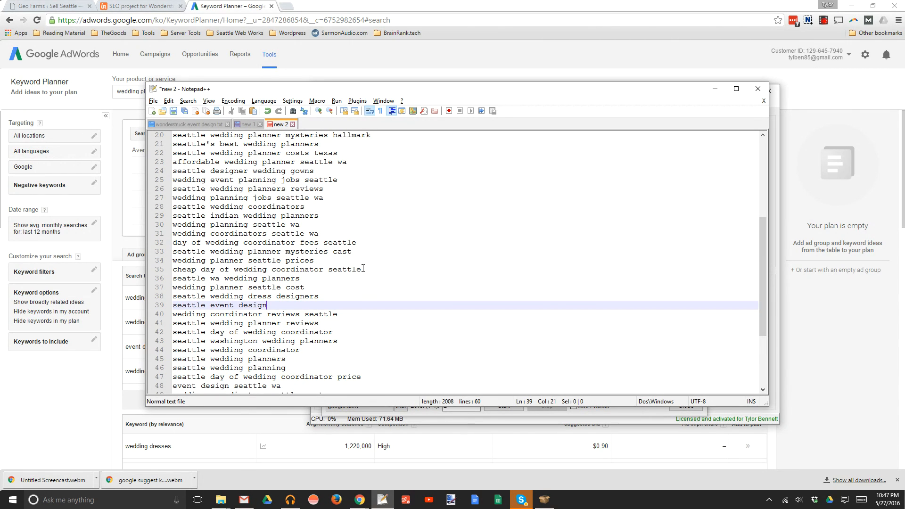
# Delete the lines "cheap day of wedding coordinator seattle" and "seattle wedding planner mysteries cast" from the keyword list.
pyautogui.moveTo(363, 268); pyautogui.dragTo(166, 270)
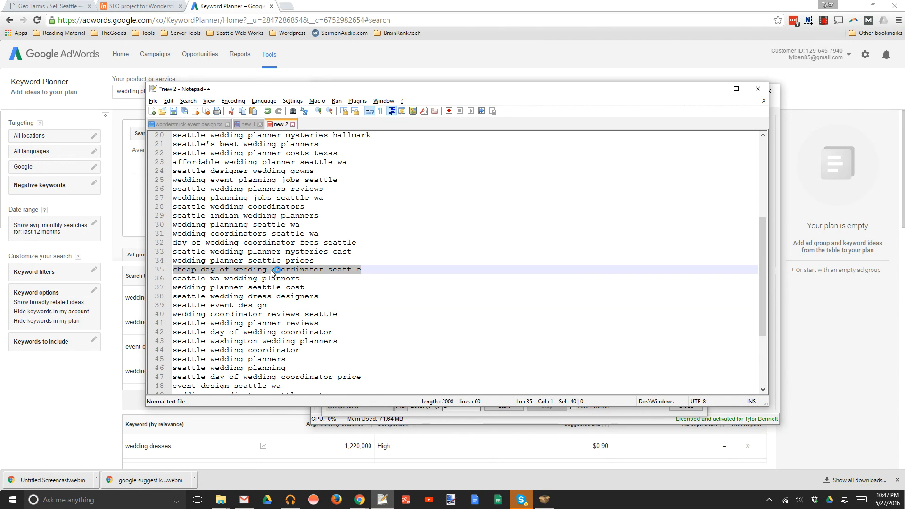
pyautogui.press('BackSpace')
pyautogui.press('BackSpace')
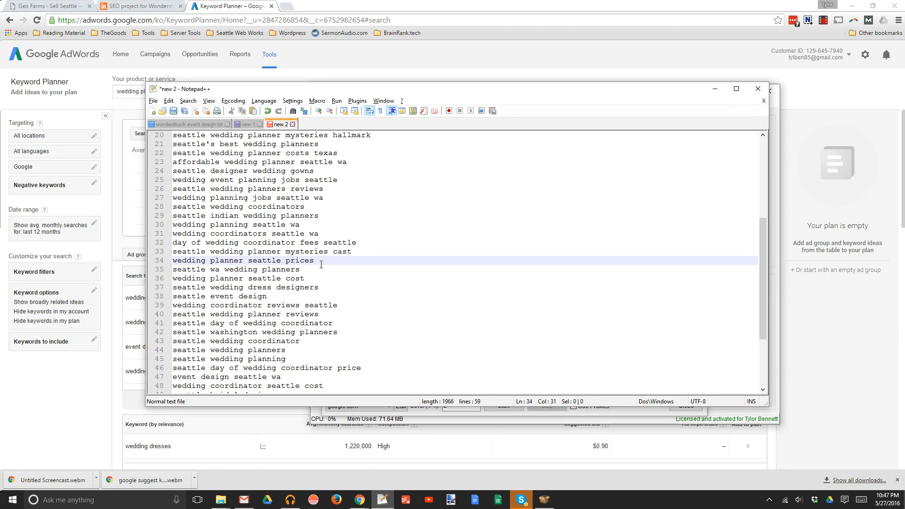
pyautogui.click(363, 250)
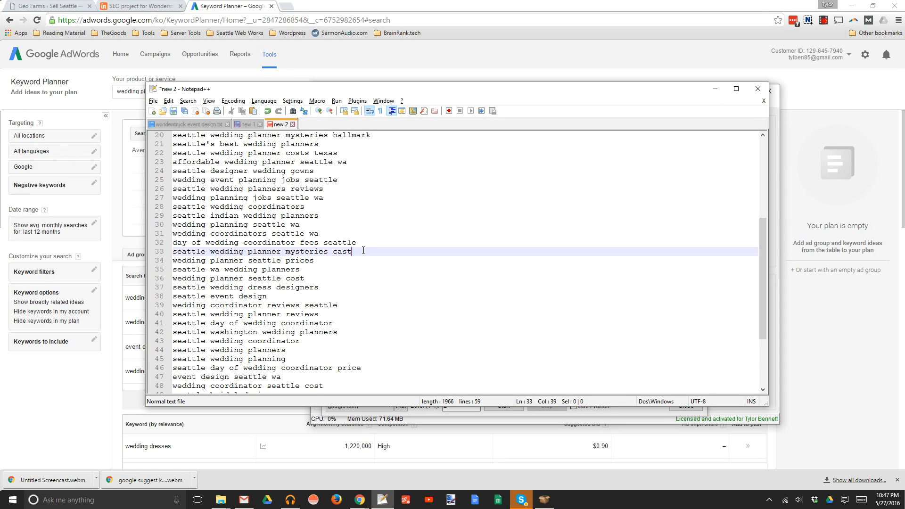
pyautogui.moveTo(364, 251); pyautogui.dragTo(169, 251)
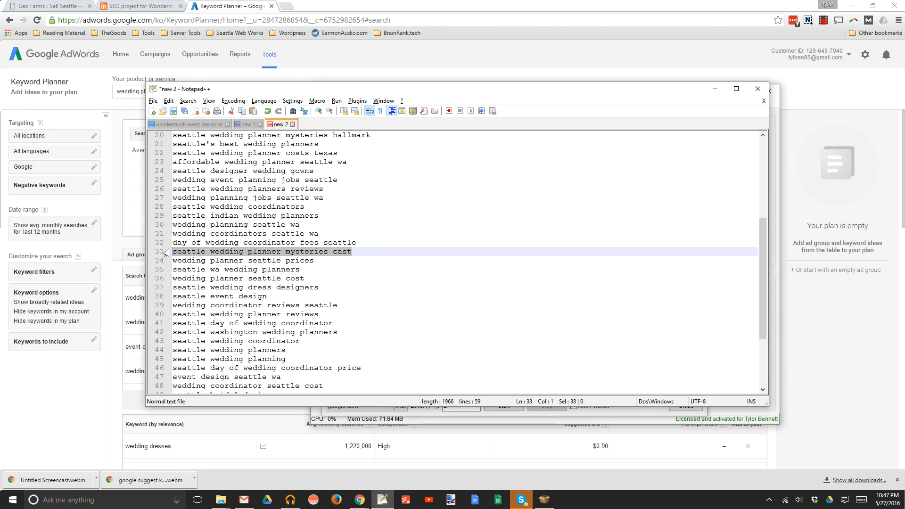
pyautogui.press('BackSpace')
pyautogui.press('BackSpace')
# Copy "fees" from "day of wedding coordinator fees seattle" into the "new 1" outline as a modifier below "gay".
pyautogui.scroll(2, 333, 267)
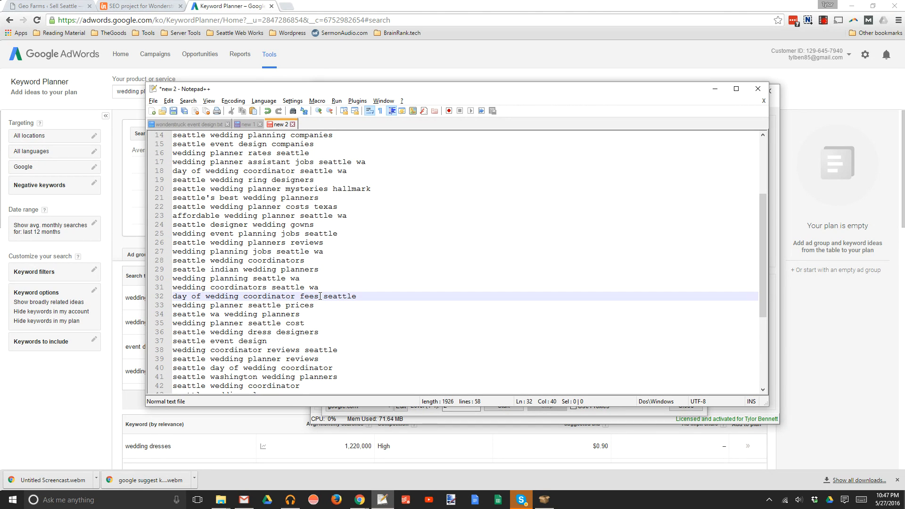
pyautogui.moveTo(319, 296); pyautogui.dragTo(300, 296)
pyautogui.hotkey('ctrl', 'c')
pyautogui.click(254, 122)
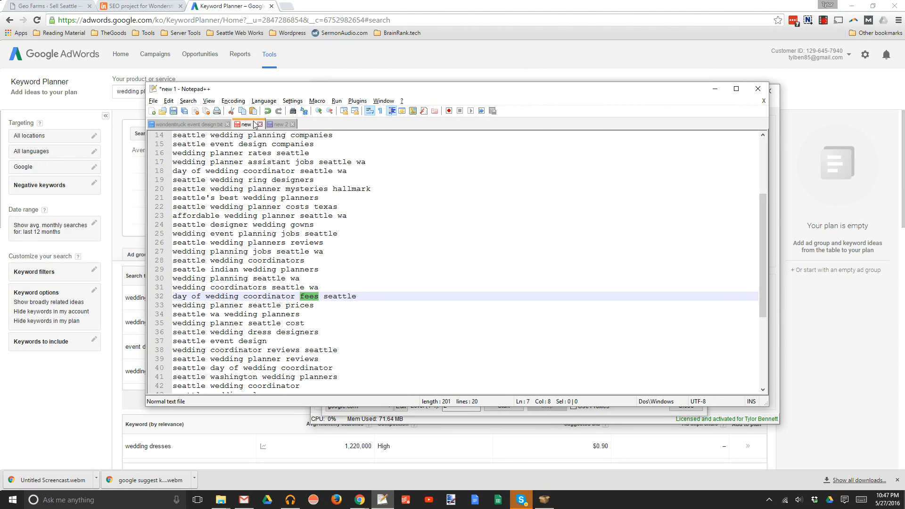
pyautogui.press('Return')
pyautogui.hotkey('ctrl', 'v')
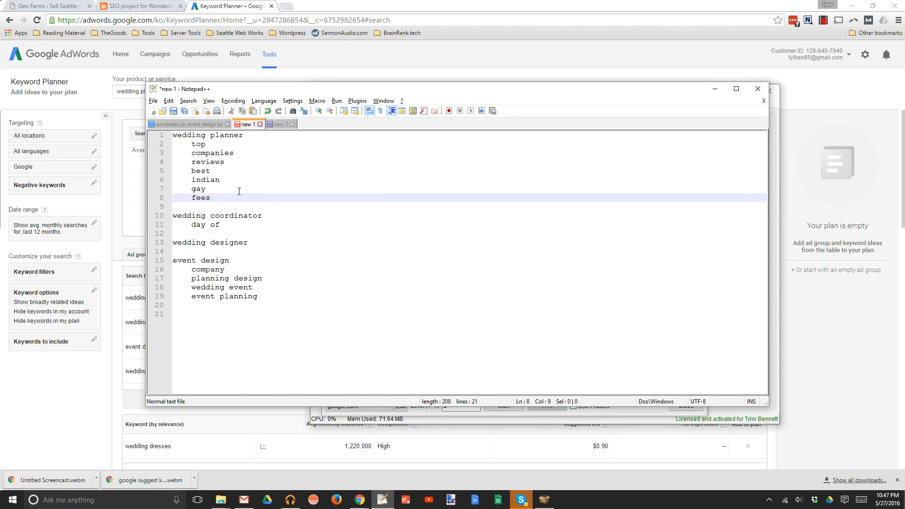
# Add the modifiers "prices" and "cost" on separate lines below "fees" in the outline.
pyautogui.press('Return')
pyautogui.write('pri')
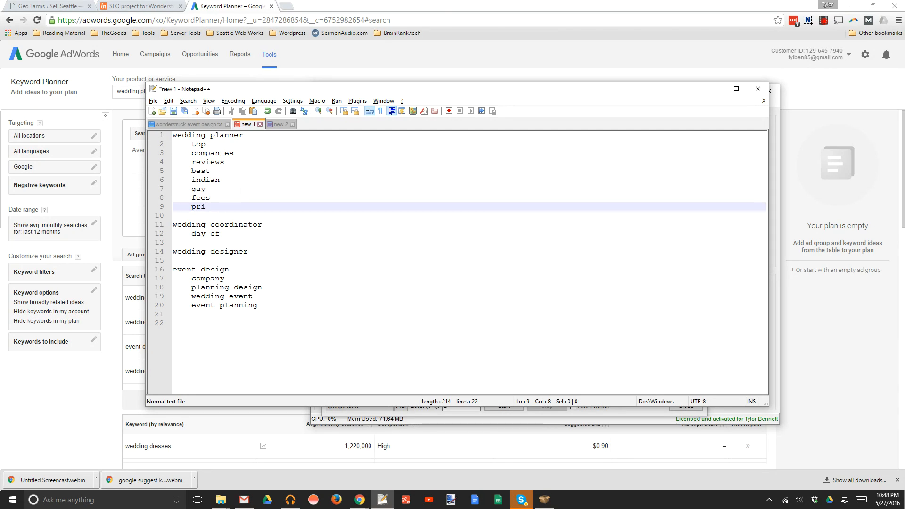
pyautogui.write('ces')
pyautogui.press('Return')
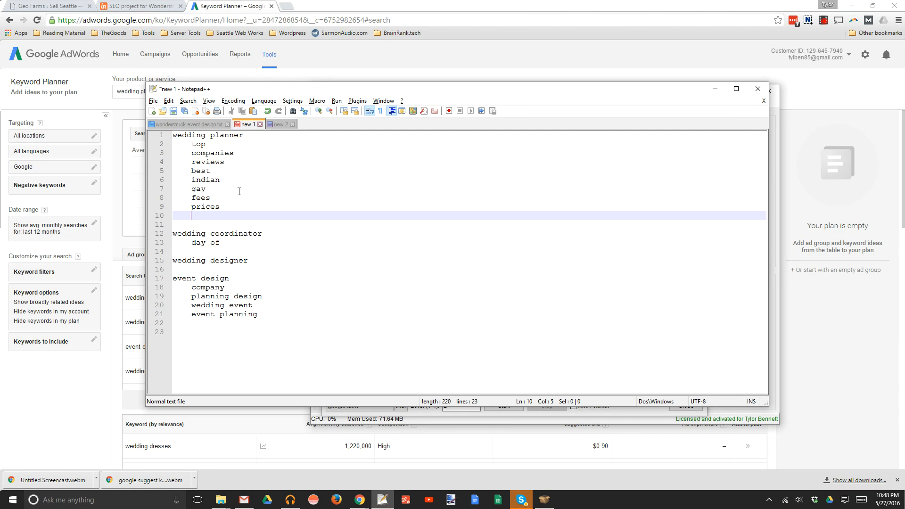
pyautogui.write('cost')
# Separate the fee modifiers from "gay" with a blank line and add the heading "wedding planner fees" above "fees".
pyautogui.click(224, 193)
pyautogui.press('Return')
pyautogui.press('Return')
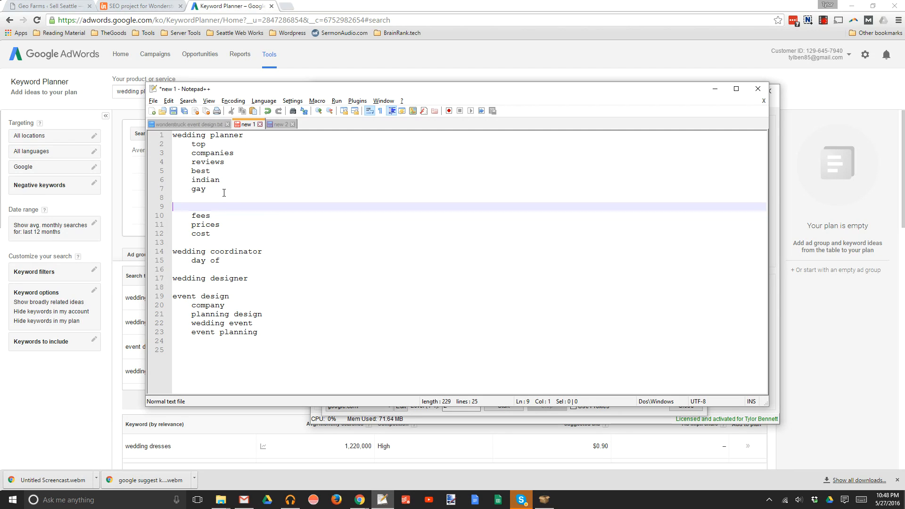
pyautogui.write('we')
pyautogui.press('BackSpace')
pyautogui.press('BackSpace')
pyautogui.write('wedii')
pyautogui.press('BackSpace')
pyautogui.press('BackSpace')
pyautogui.write('ding planner fg')
pyautogui.press('BackSpace')
pyautogui.write('eed')
# In "new 2", delete the lines "seattle designer wedding gowns", "wedding event planning jobs seattle" and "seattle wedding planner costs texas".
pyautogui.click(281, 125)
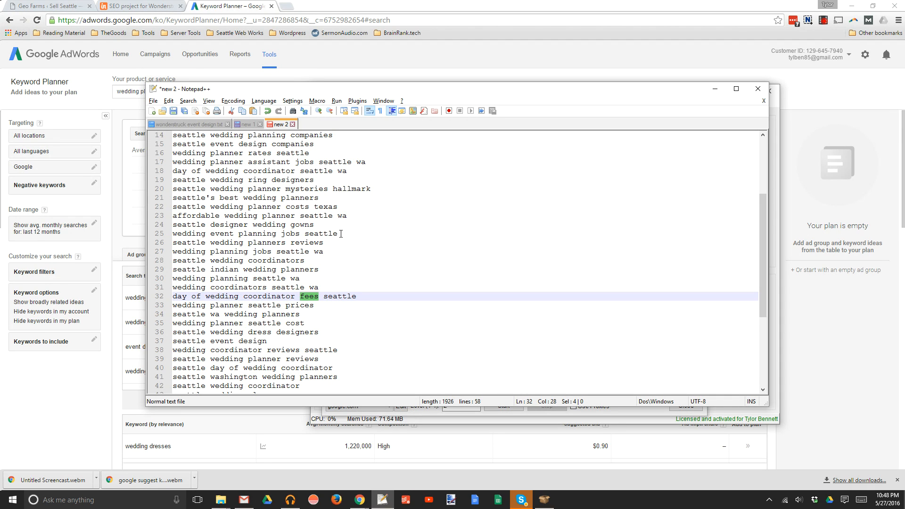
pyautogui.moveTo(341, 234); pyautogui.dragTo(146, 231)
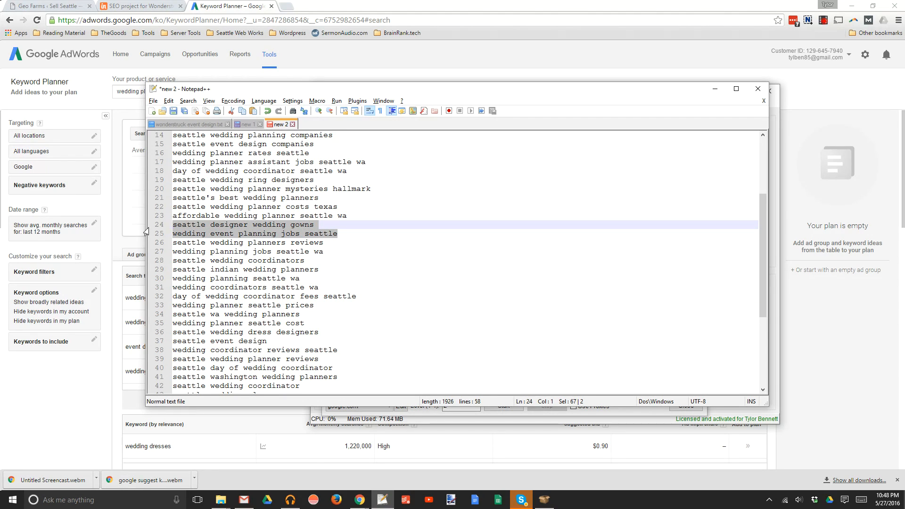
pyautogui.press('BackSpace')
pyautogui.press('BackSpace')
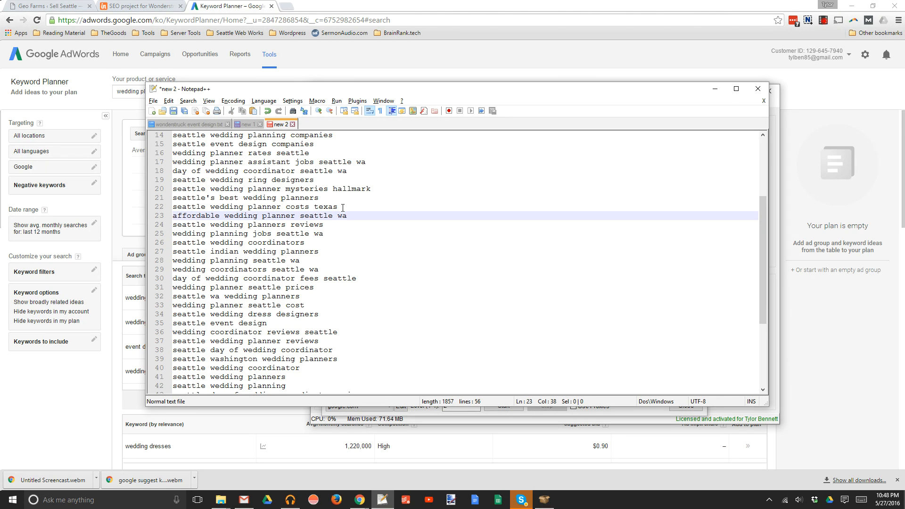
pyautogui.moveTo(341, 208); pyautogui.dragTo(156, 208)
pyautogui.press('BackSpace')
pyautogui.press('BackSpace')
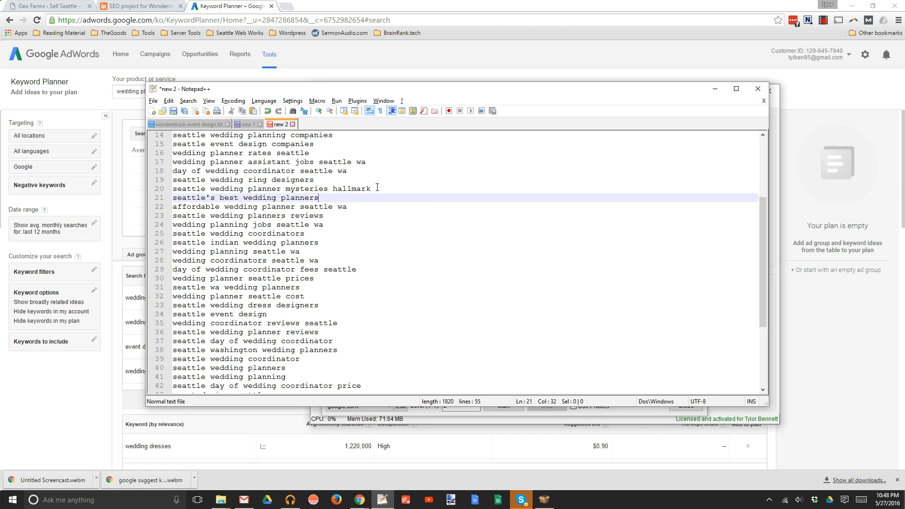
# Delete the lines "seattle wedding ring designers" and "seattle wedding planner mysteries hallmark" from the keyword list.
pyautogui.moveTo(377, 188); pyautogui.dragTo(161, 184)
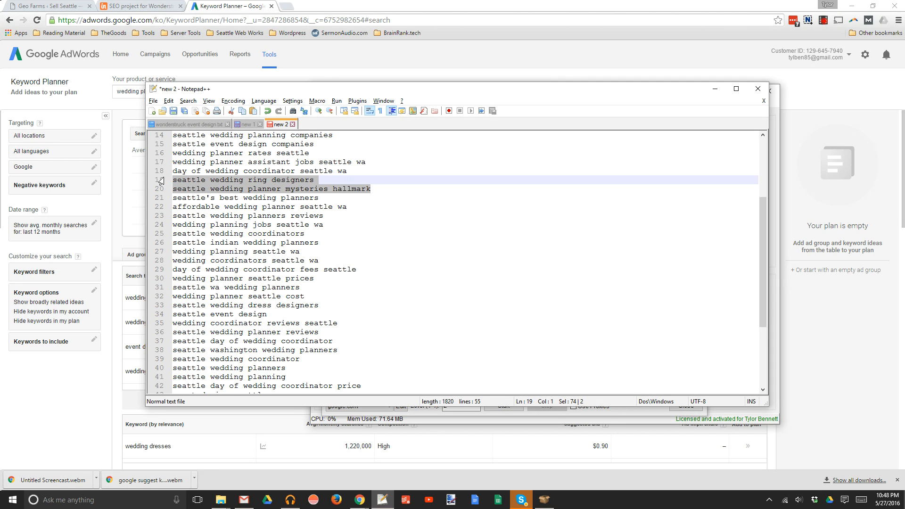
pyautogui.press('BackSpace')
pyautogui.press('BackSpace')
# Copy "rates" from "wedding planner rates seattle" into the "new 1" outline below "cost", and return to the "new 2" keyword list.
pyautogui.scroll(2, 347, 169)
pyautogui.scroll(3, 379, 225)
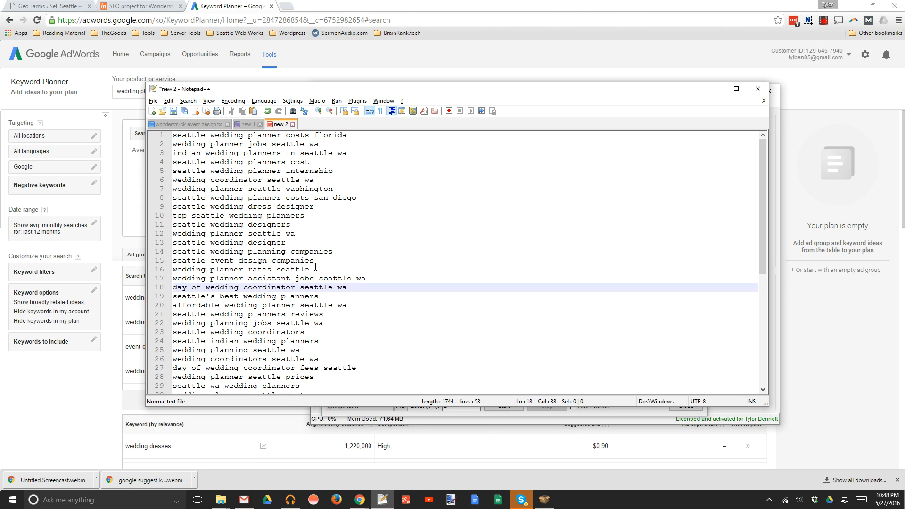
pyautogui.doubleClick(271, 270)
pyautogui.hotkey('ctrl', 'c')
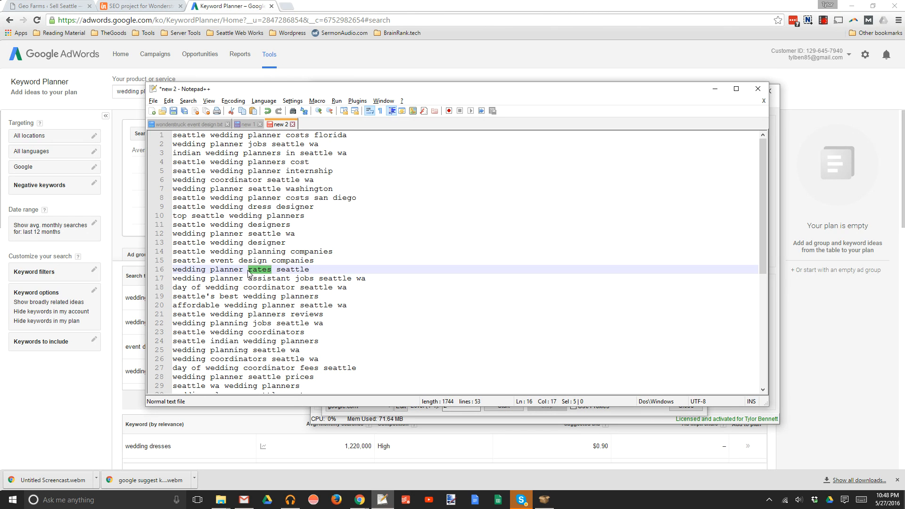
pyautogui.click(247, 124)
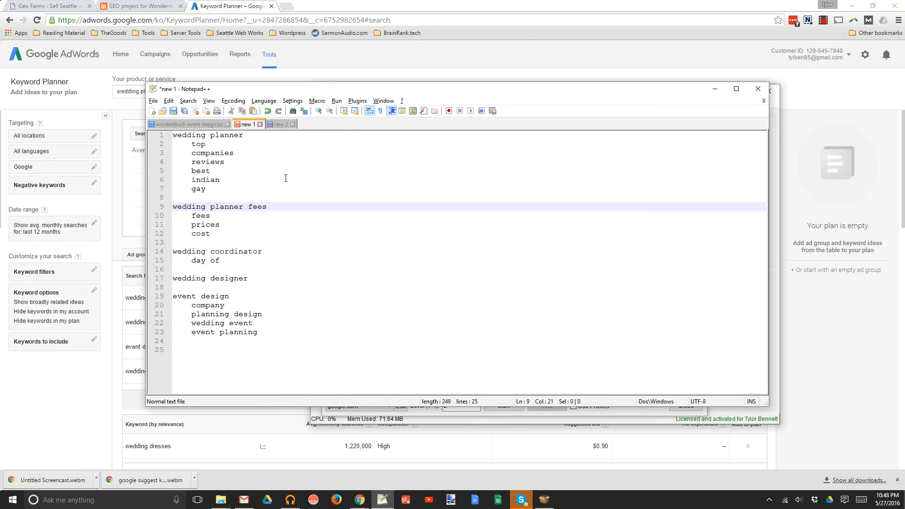
pyautogui.click(230, 233)
pyautogui.press('Return')
pyautogui.hotkey('ctrl', 'v')
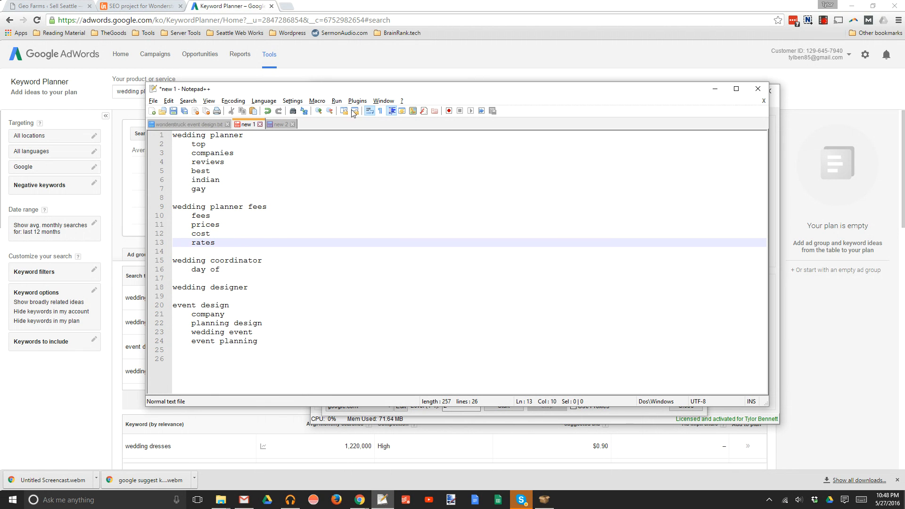
pyautogui.click(277, 125)
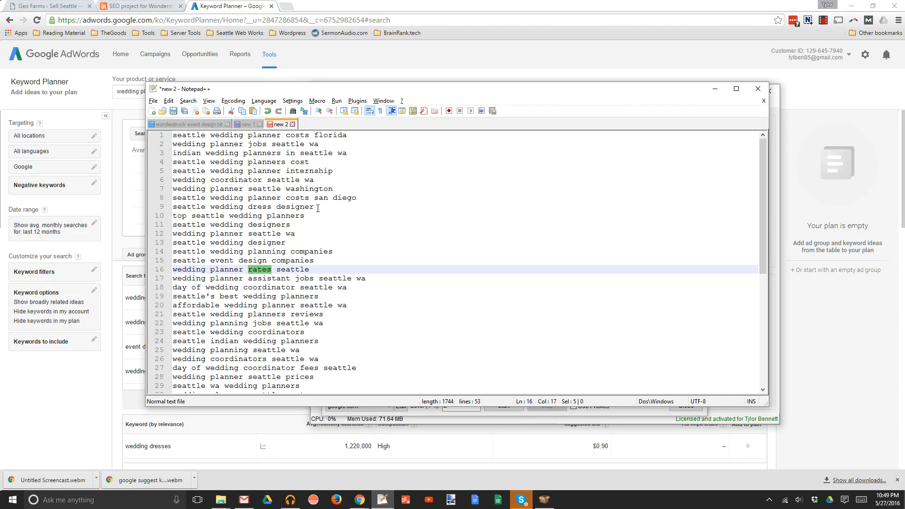
# Delete the lines "seattle wedding planner costs san diego", "seattle wedding dress designer" and "seattle wedding planner internship" from the keyword list.
pyautogui.moveTo(318, 209); pyautogui.dragTo(161, 199)
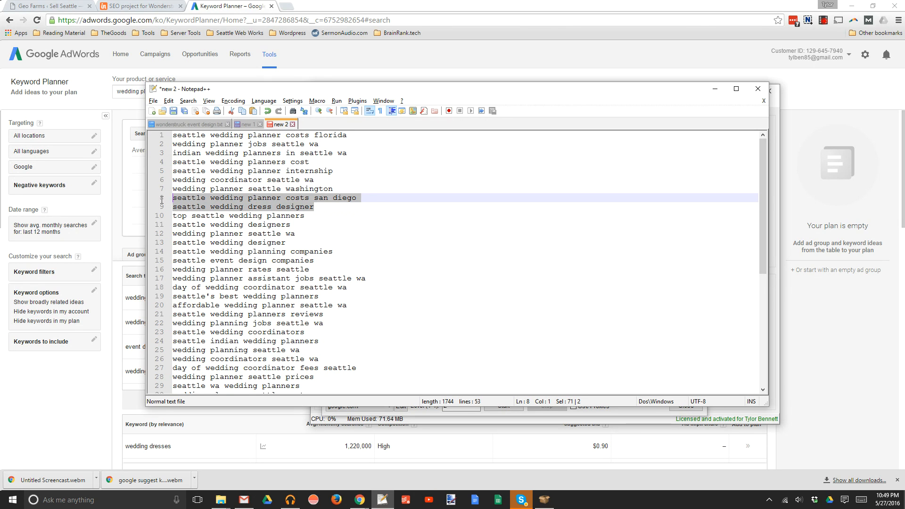
pyautogui.press('BackSpace')
pyautogui.press('BackSpace')
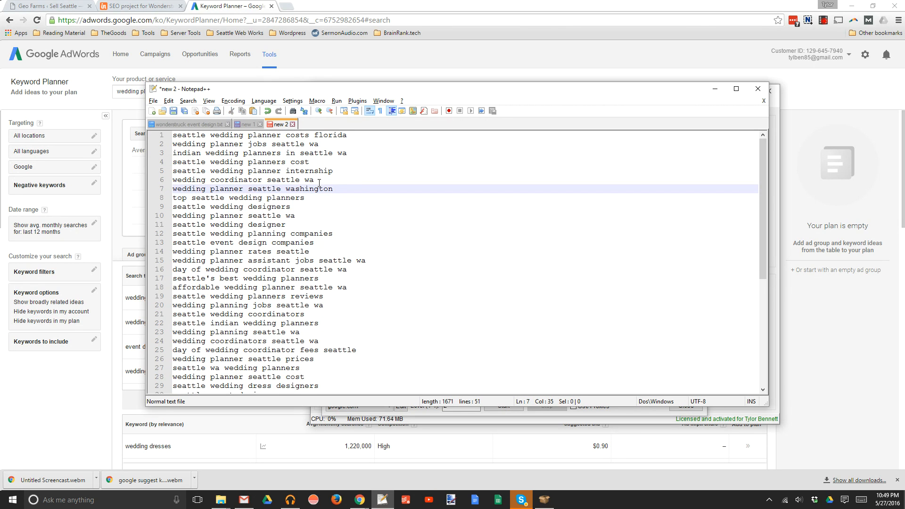
pyautogui.moveTo(335, 171); pyautogui.dragTo(154, 172)
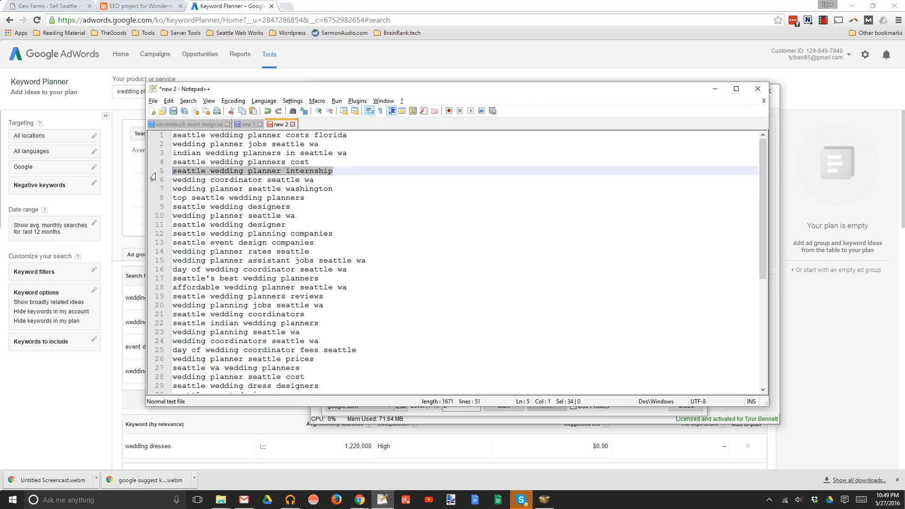
pyautogui.press('BackSpace')
pyautogui.press('BackSpace')
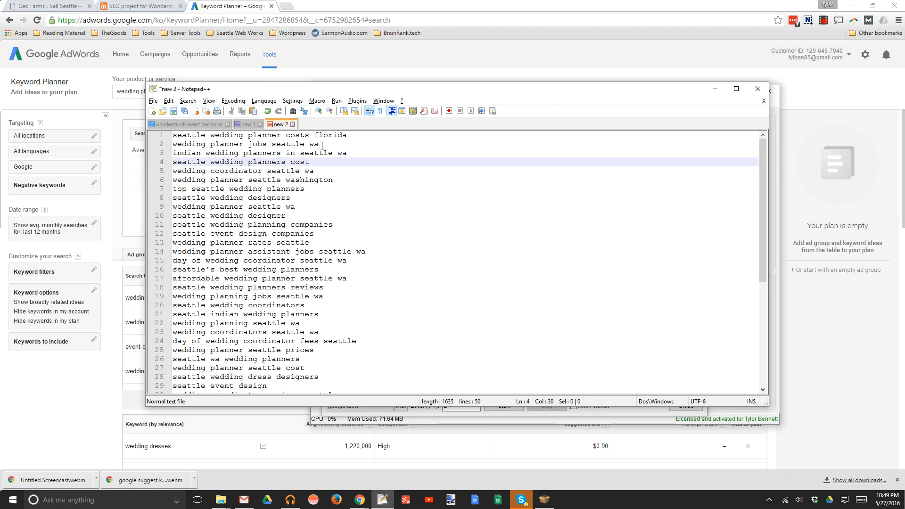
# Delete "seattle wedding planner costs florida" and "wedding planner jobs seattle wa" from the start of the list, including the leftover blank line.
pyautogui.moveTo(321, 144); pyautogui.dragTo(147, 132)
pyautogui.press('BackSpace')
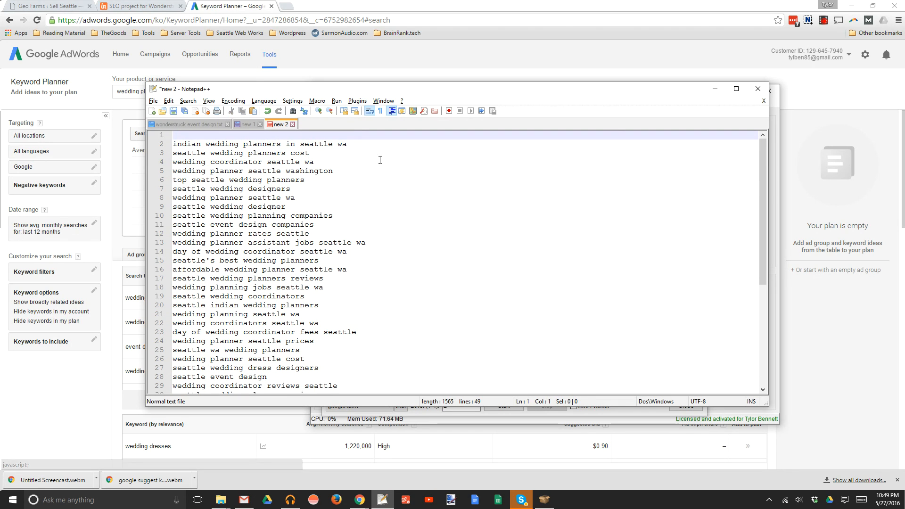
pyautogui.click(173, 146)
pyautogui.press('BackSpace')
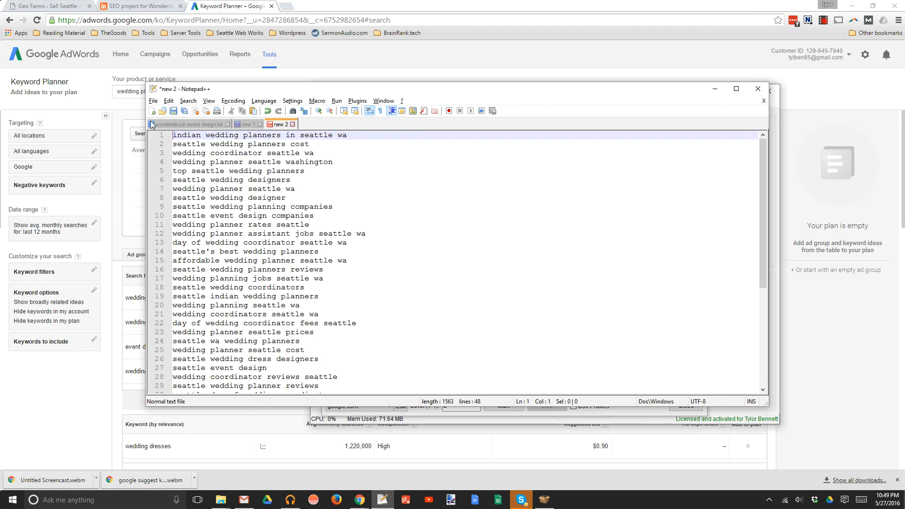
# Look through the cleaned keyword list to its end and select all of its lines.
pyautogui.press('alt')
pyautogui.click(532, 259)
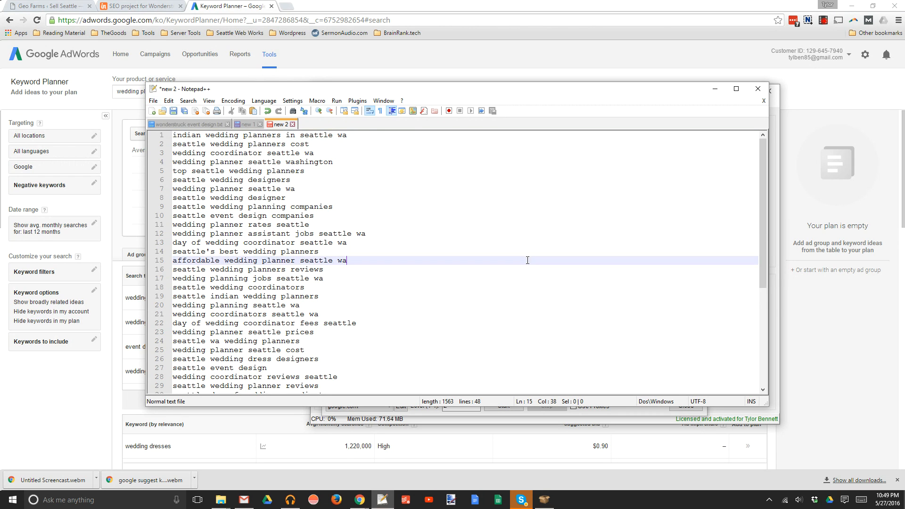
pyautogui.scroll(-7, 532, 258)
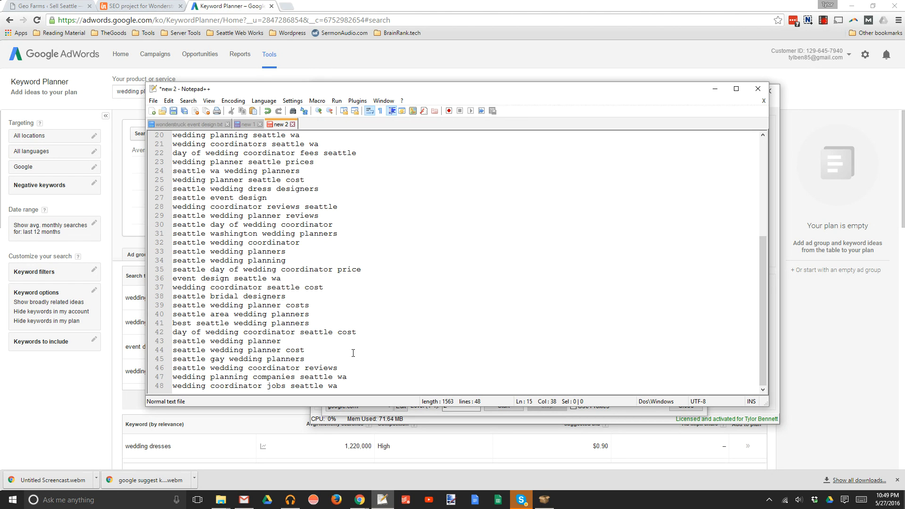
pyautogui.moveTo(353, 386); pyautogui.dragTo(146, 109)
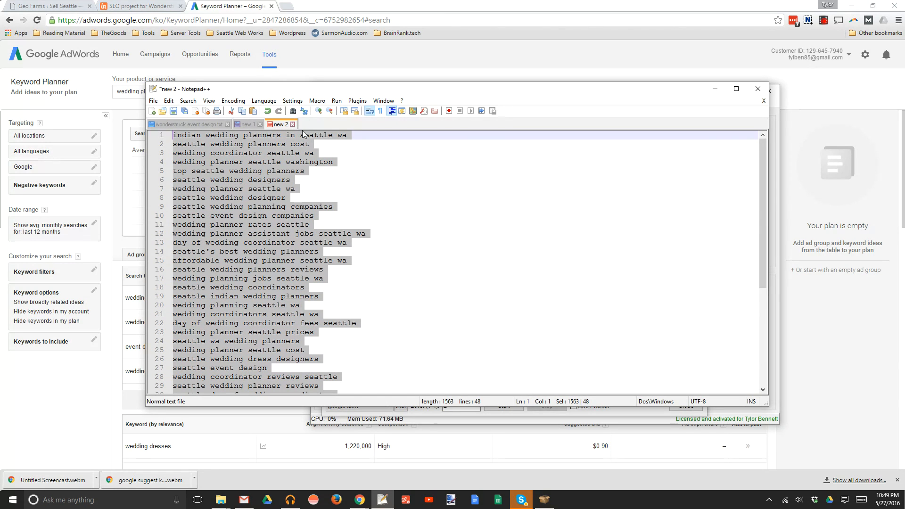
# Review the "new 1" outline, highlighting the headings "wedding planner" and "wedding planner fees".
pyautogui.click(247, 125)
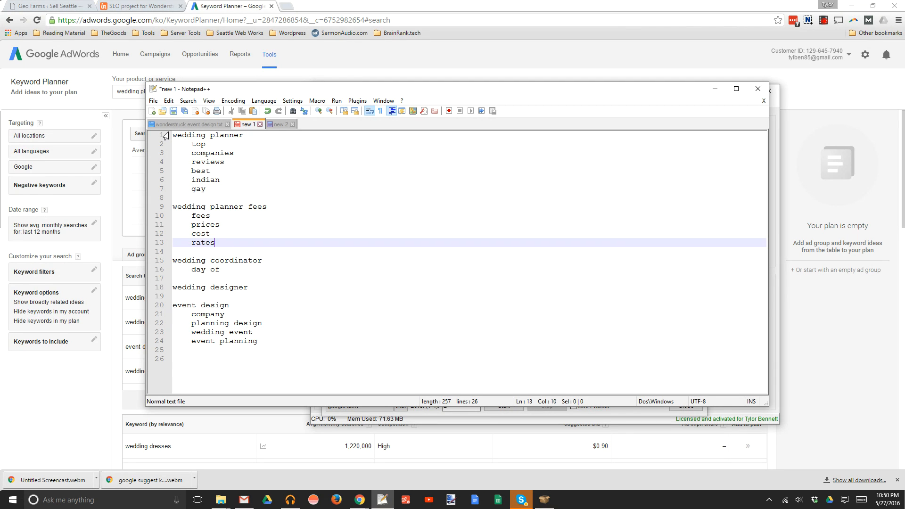
pyautogui.moveTo(173, 136); pyautogui.dragTo(265, 137)
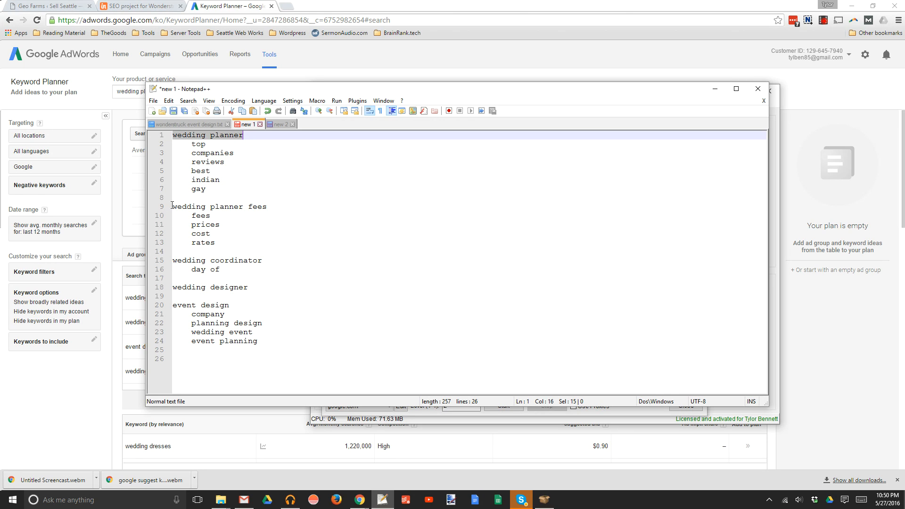
pyautogui.moveTo(172, 208); pyautogui.dragTo(268, 208)
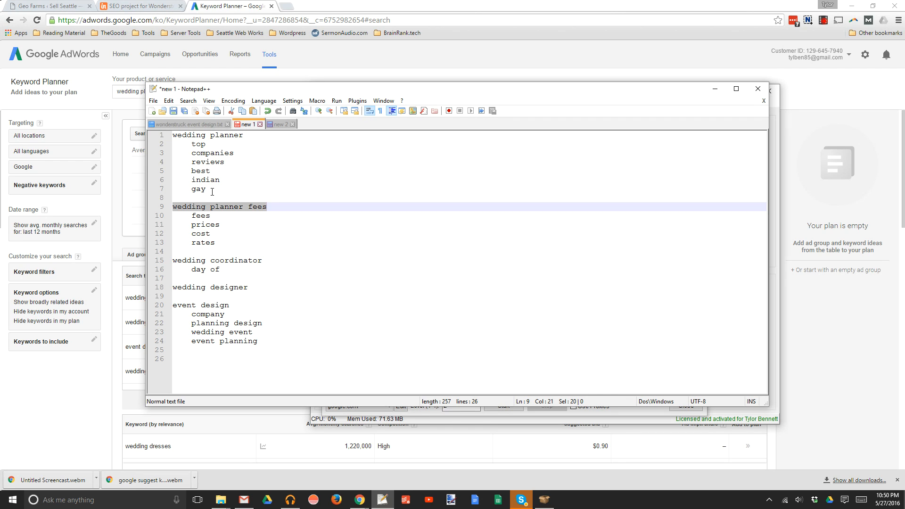
pyautogui.click(248, 226)
pyautogui.press('Return')
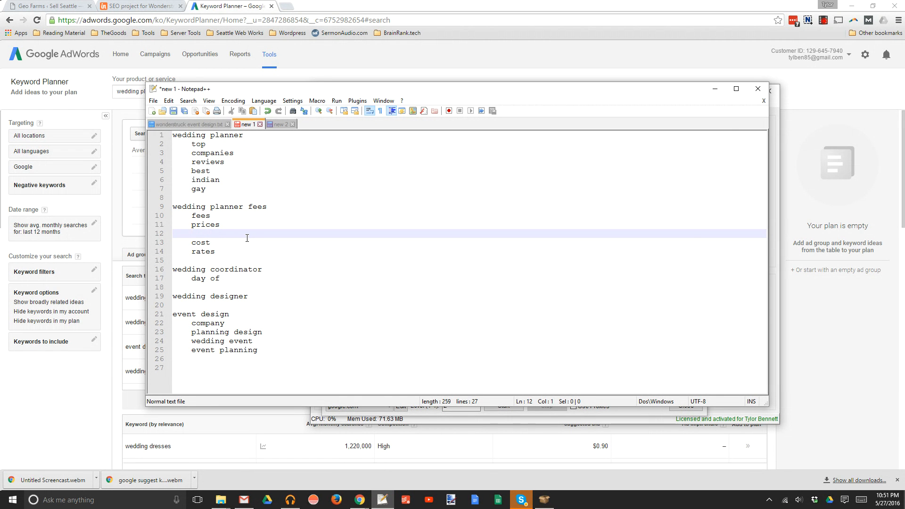
pyautogui.press('BackSpace')
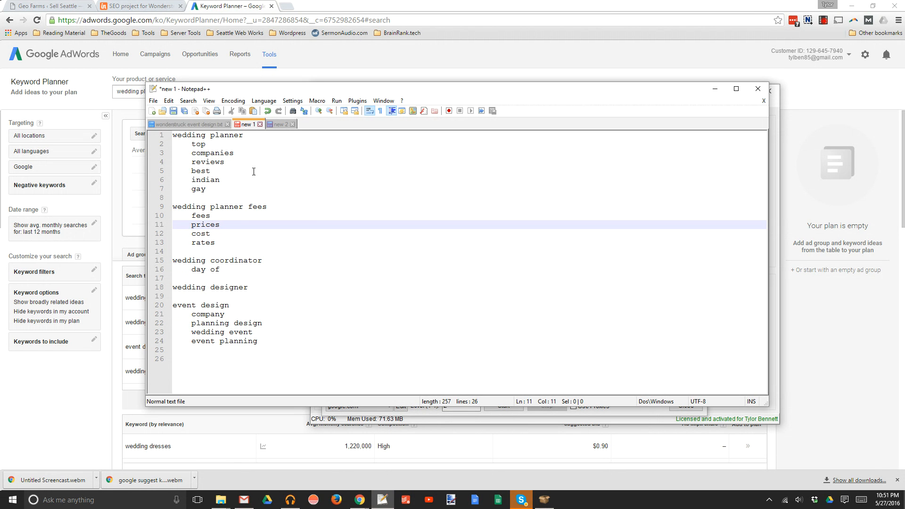
# Return to the "new 2" keyword list, clear the selection and read through the remaining keywords from start to end.
pyautogui.click(279, 125)
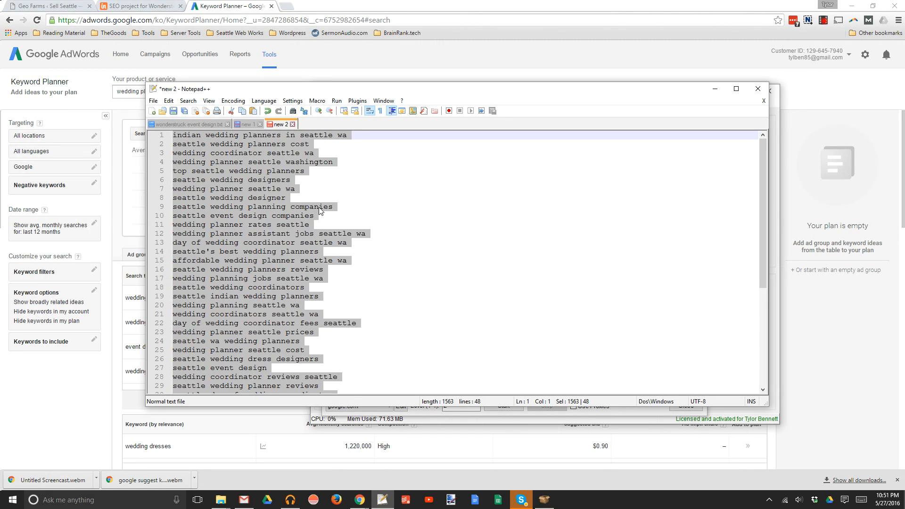
pyautogui.click(338, 224)
pyautogui.scroll(-7, 332, 227)
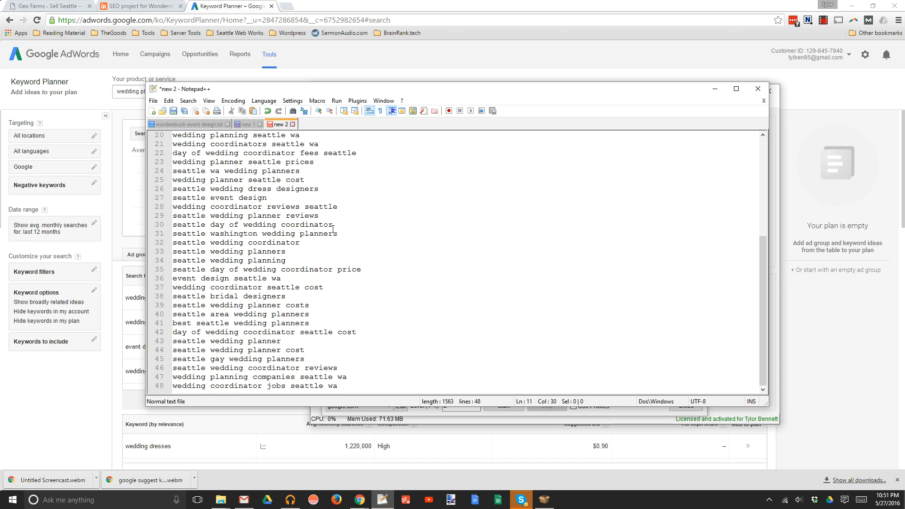
pyautogui.scroll(7, 333, 229)
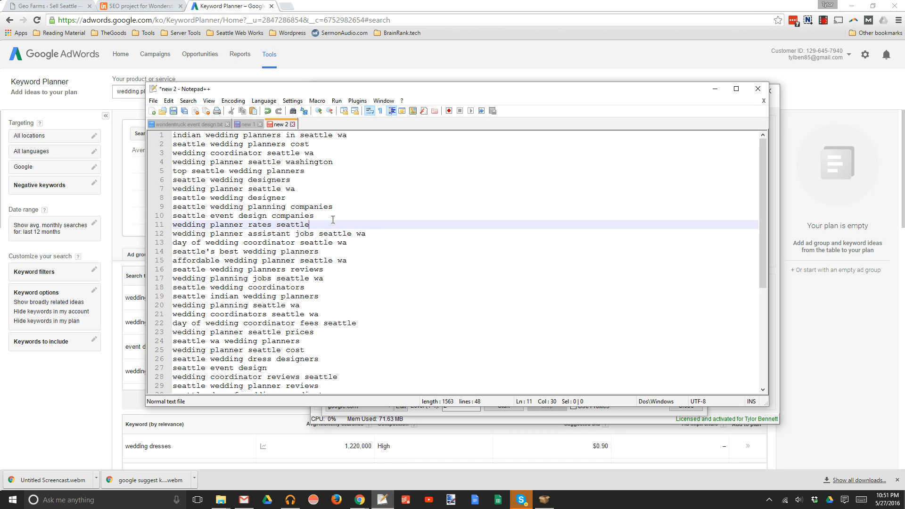
pyautogui.scroll(-7, 355, 247)
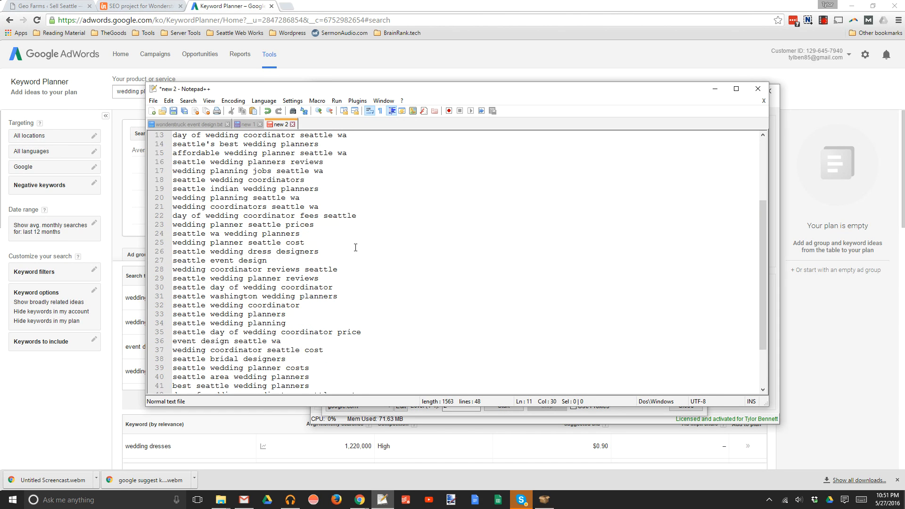
pyautogui.scroll(7, 353, 255)
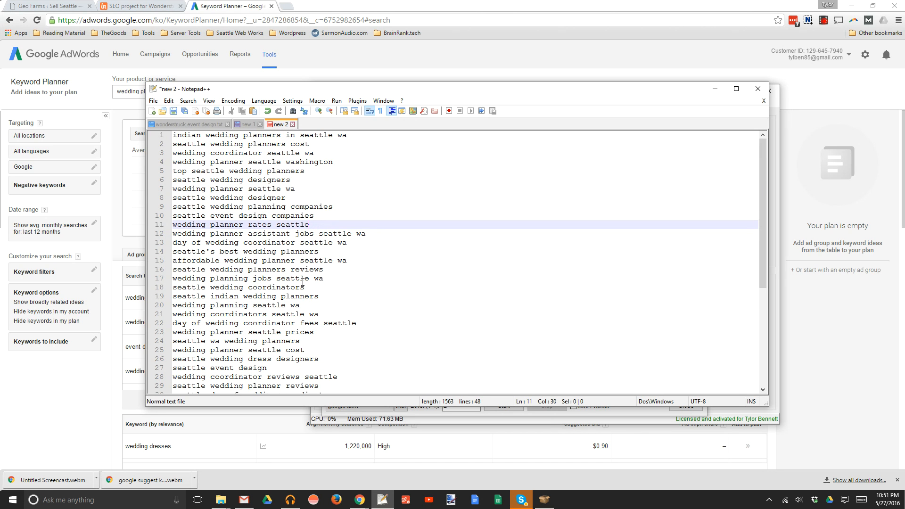
pyautogui.scroll(-7, 256, 296)
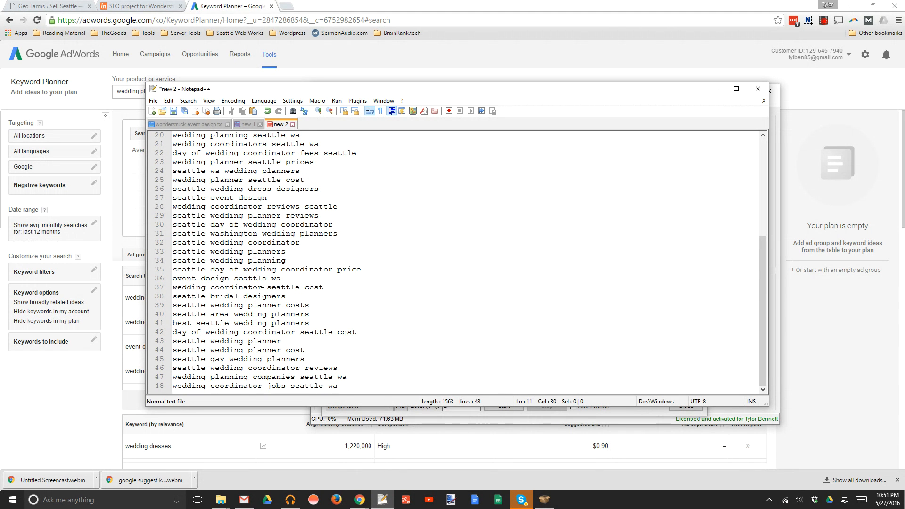